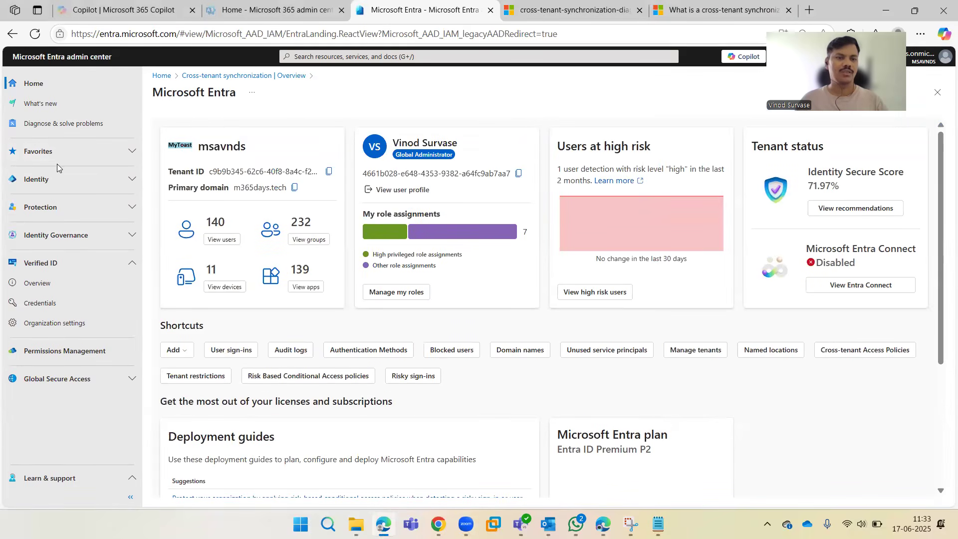
- Open the Cross-tenant synchronization overview under External Identities and review its supported scenarios
{"action": "left_click", "coordinate": [66, 185]}
{"action": "scroll", "coordinate": [80, 300], "scroll_direction": "down", "scroll_amount": 7}
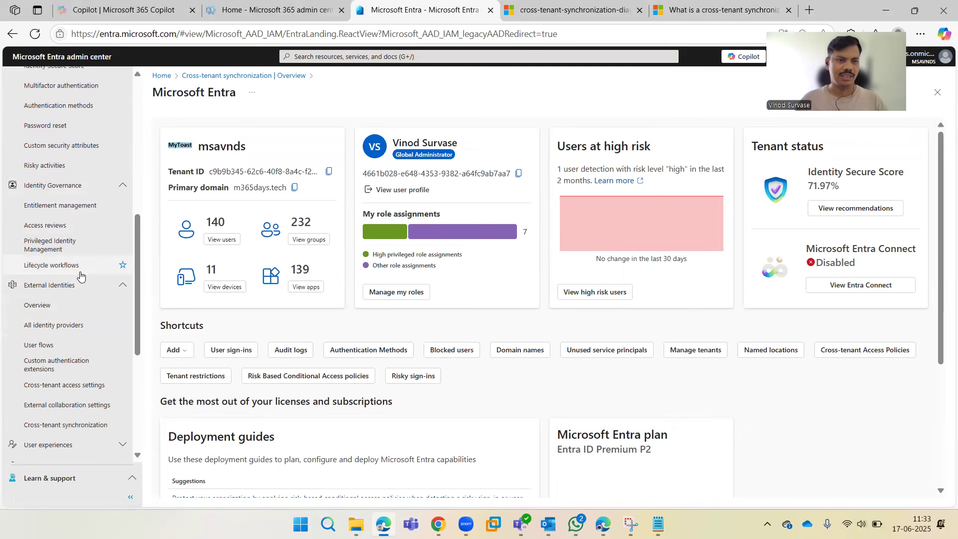
{"action": "scroll", "coordinate": [87, 320], "scroll_direction": "down", "scroll_amount": 1}
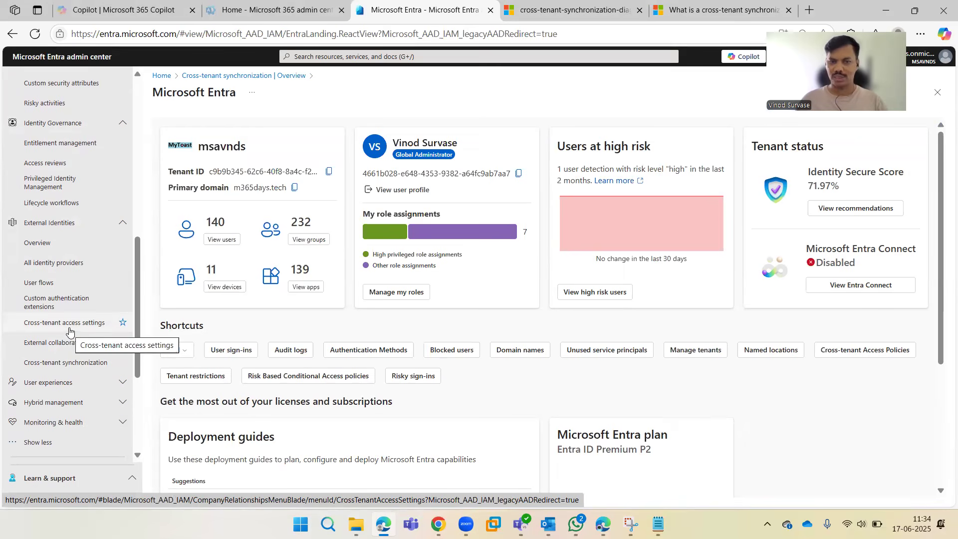
{"action": "left_click", "coordinate": [76, 361]}
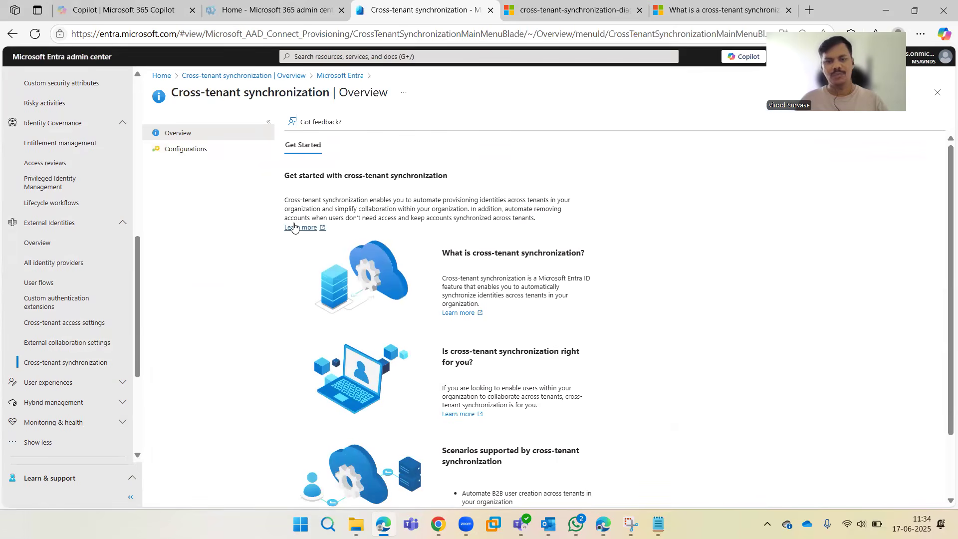
{"action": "scroll", "coordinate": [514, 299], "scroll_direction": "down", "scroll_amount": 3}
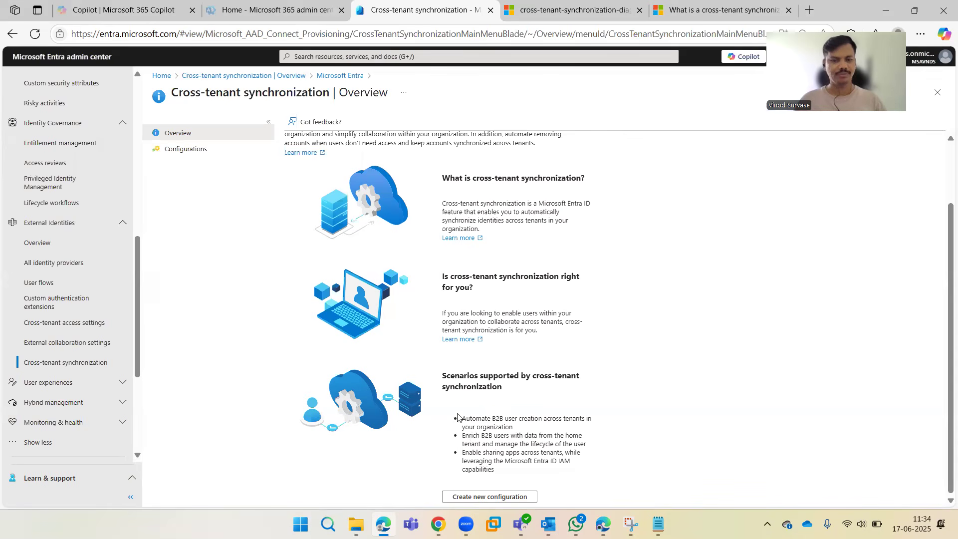
{"action": "left_click_drag", "start_coordinate": [456, 419], "coordinate": [520, 475]}
{"action": "left_click", "coordinate": [764, 447]}
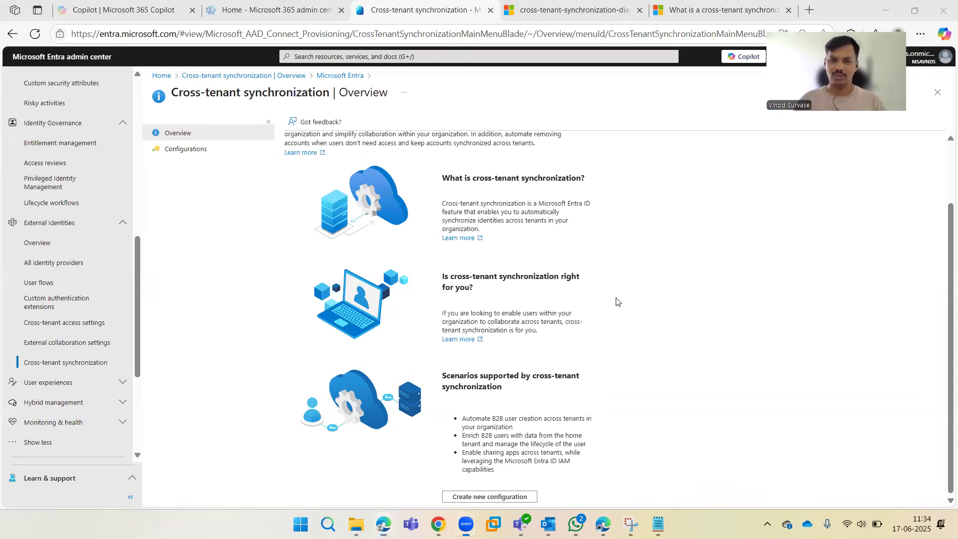
{"action": "scroll", "coordinate": [693, 316], "scroll_direction": "up", "scroll_amount": 2}
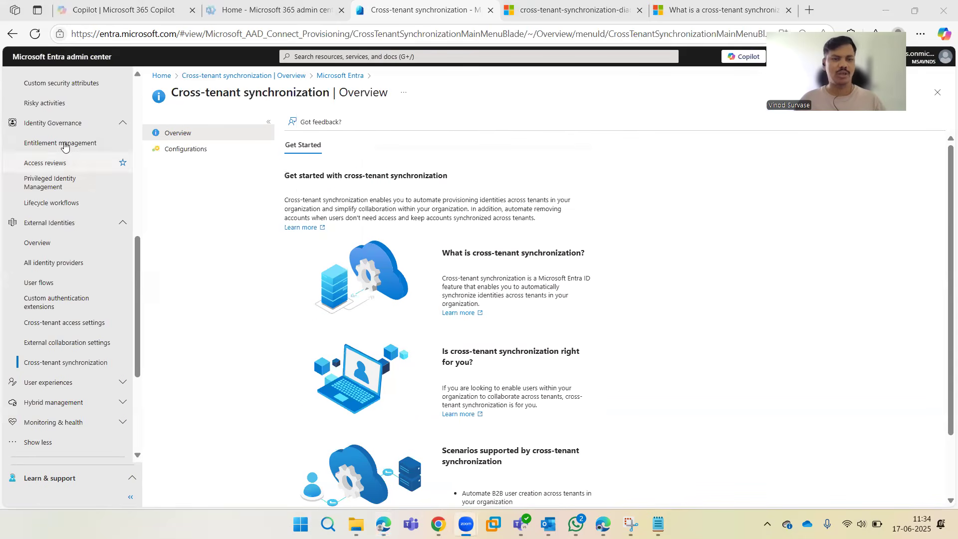
- Create a cross-tenant synchronization configuration named "Contoso Pro" with the cross-cloud setup option left off, and check the notifications
{"action": "left_click", "coordinate": [178, 150]}
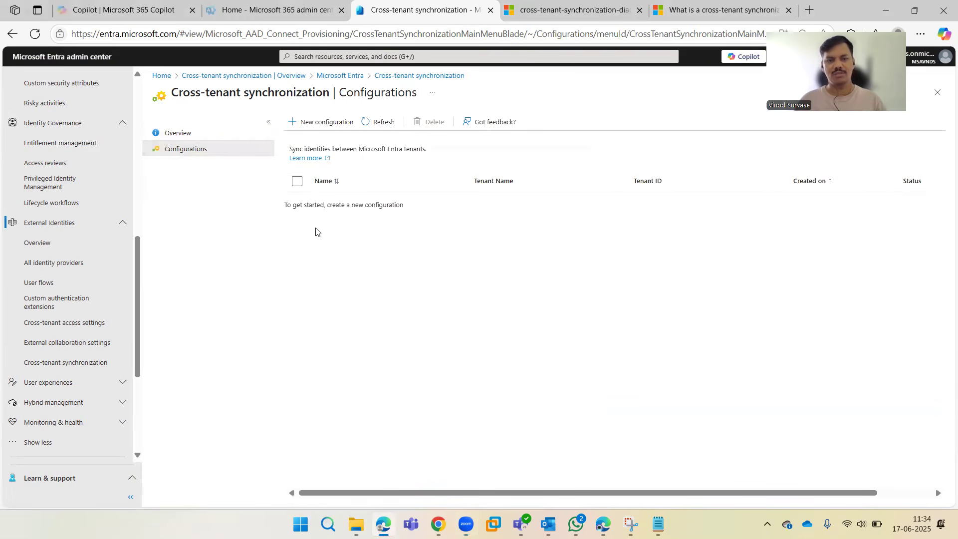
{"action": "left_click", "coordinate": [315, 122]}
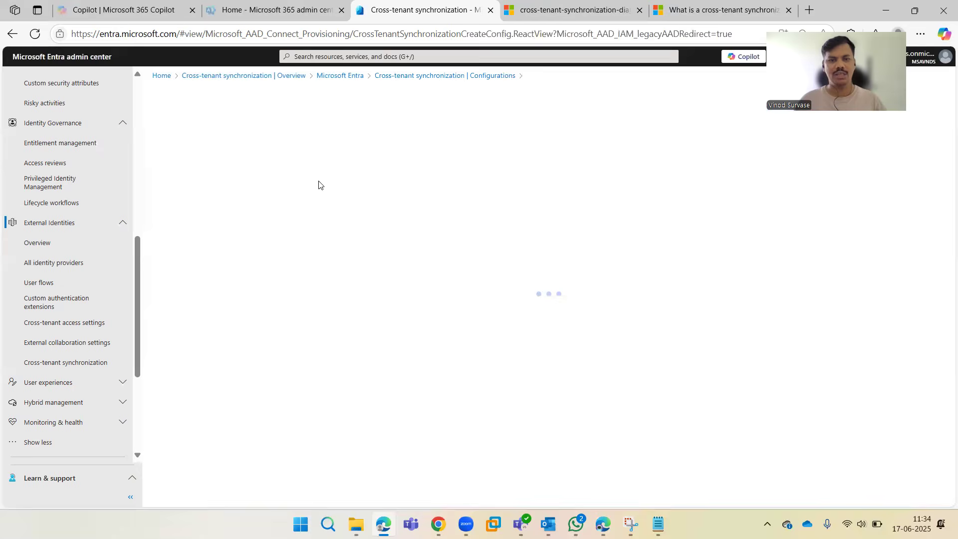
{"action": "left_click", "coordinate": [378, 186]}
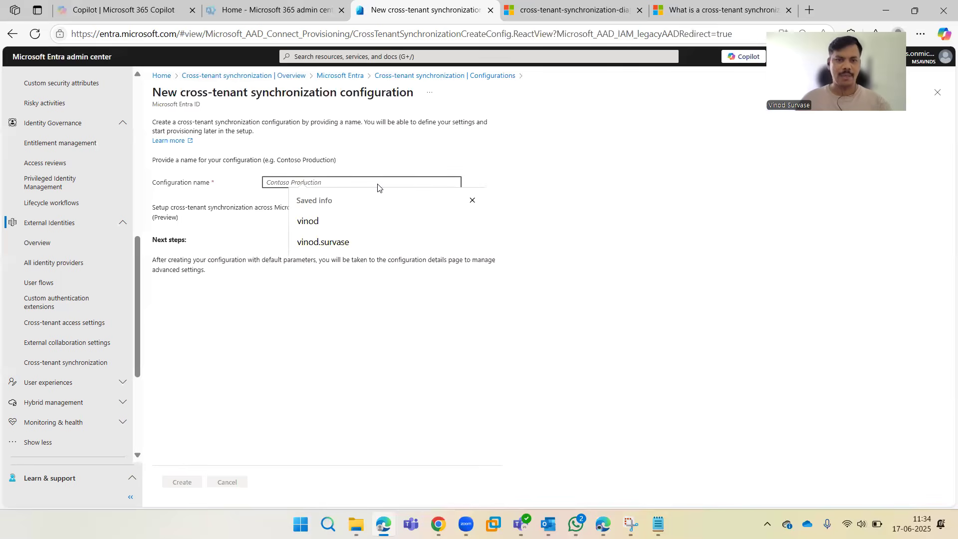
{"action": "type", "text": "Con"}
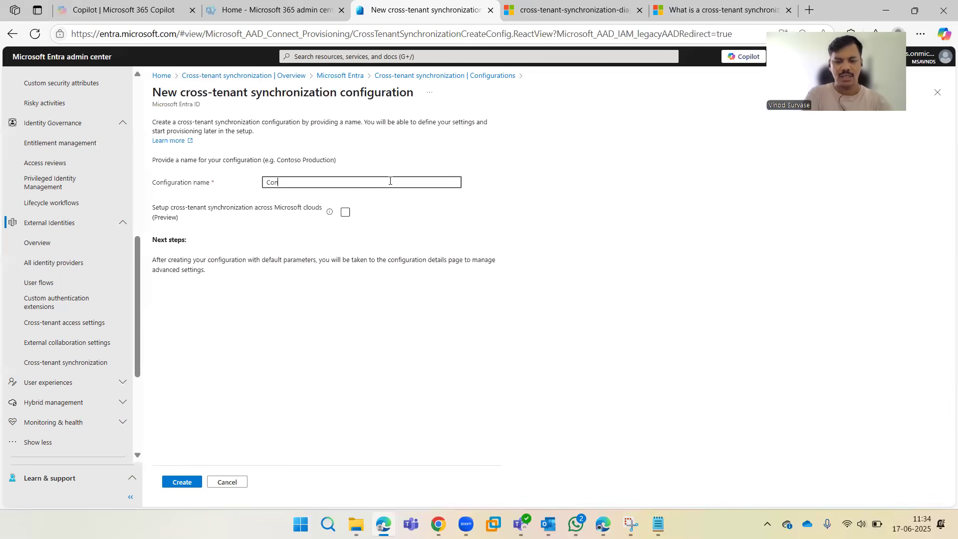
{"action": "type", "text": "toso Pro"}
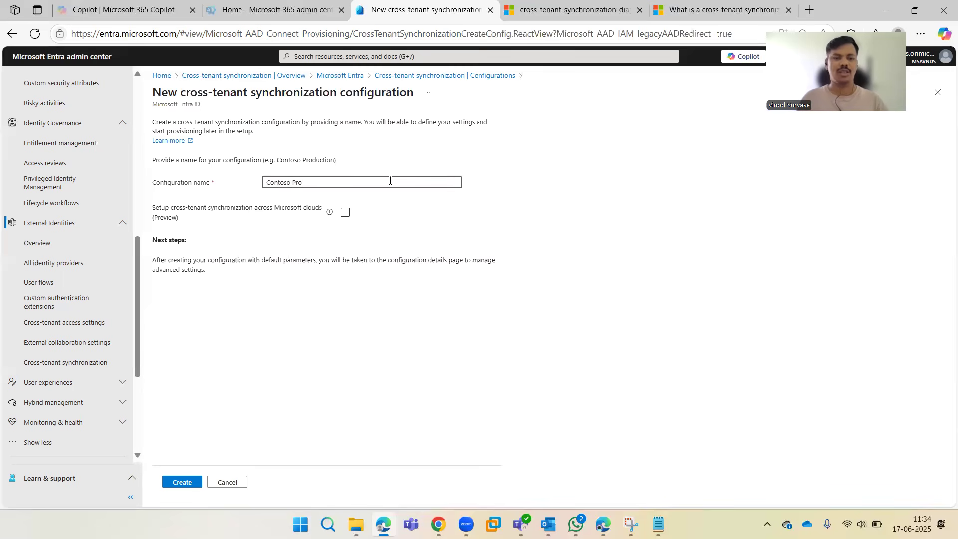
{"action": "left_click", "coordinate": [328, 345]}
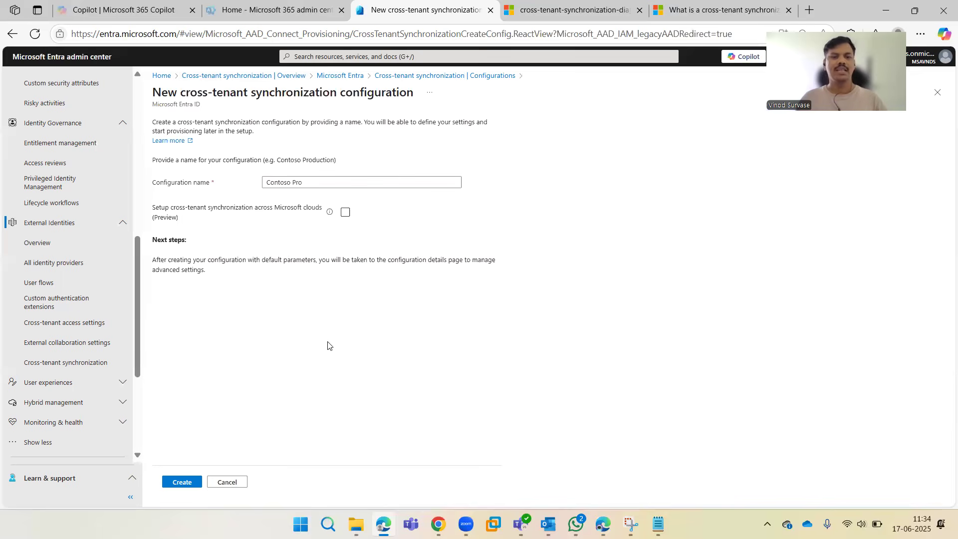
{"action": "left_click", "coordinate": [156, 213]}
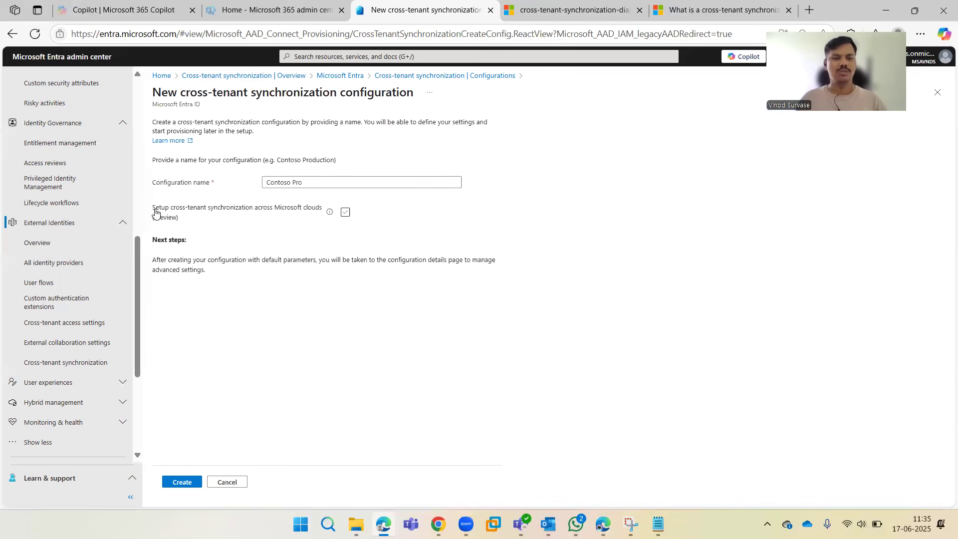
{"action": "left_click", "coordinate": [174, 217]}
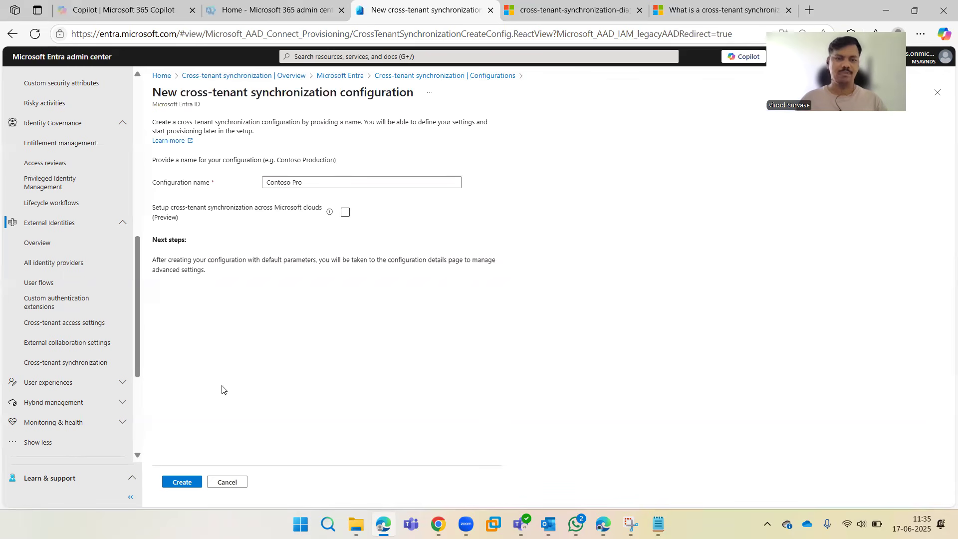
{"action": "left_click", "coordinate": [187, 482]}
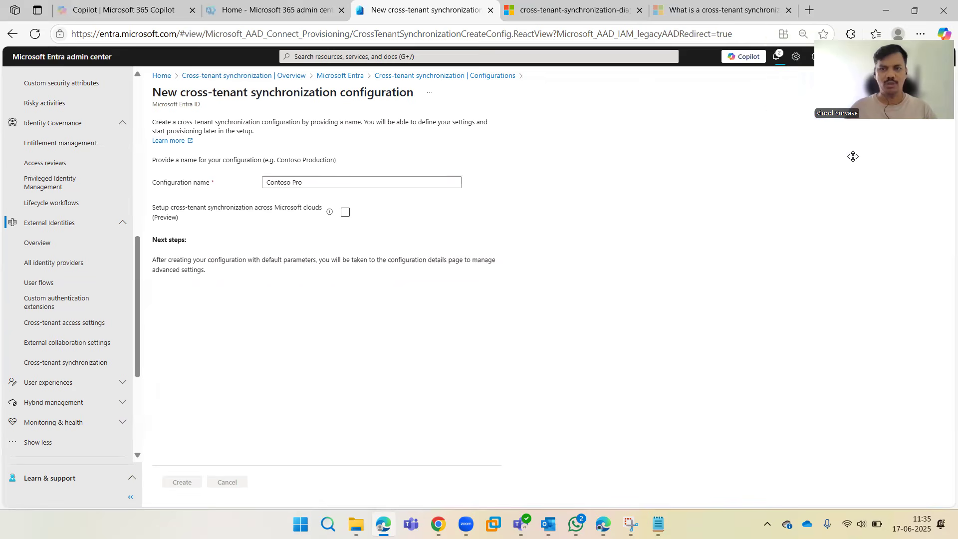
{"action": "left_click", "coordinate": [778, 62]}
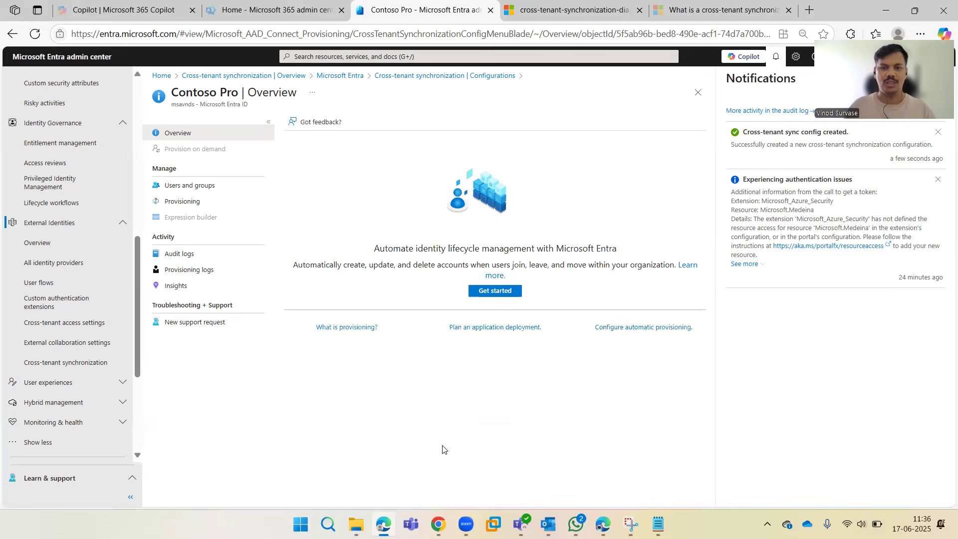
- Open the provisioning setup of the Contoso Pro configuration and set its provisioning mode to Automatic
{"action": "left_click", "coordinate": [493, 294]}
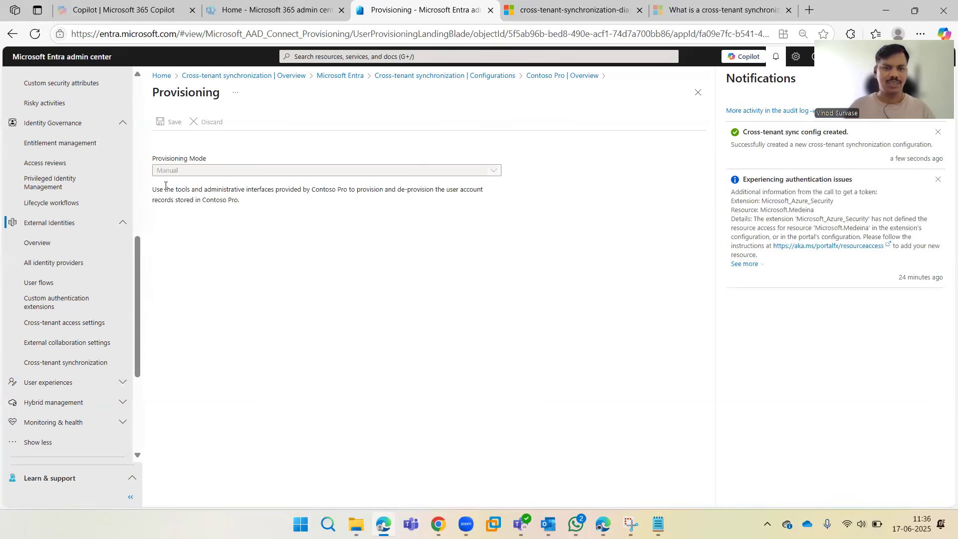
{"action": "left_click", "coordinate": [283, 170]}
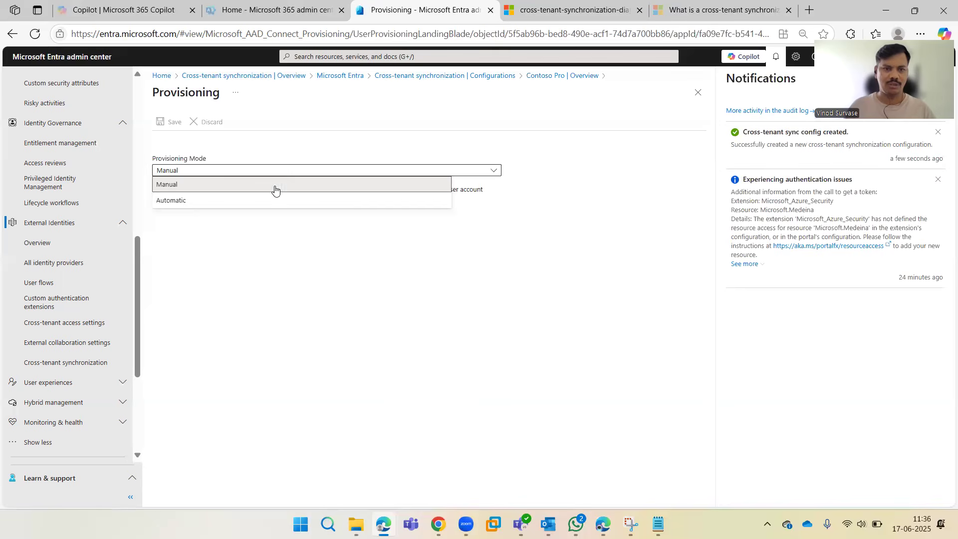
{"action": "left_click", "coordinate": [274, 307]}
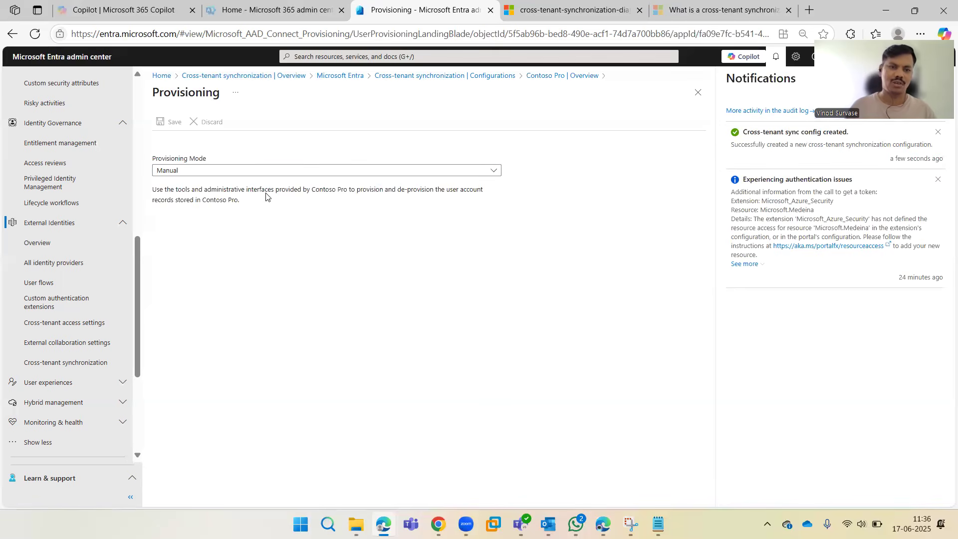
{"action": "left_click", "coordinate": [276, 171]}
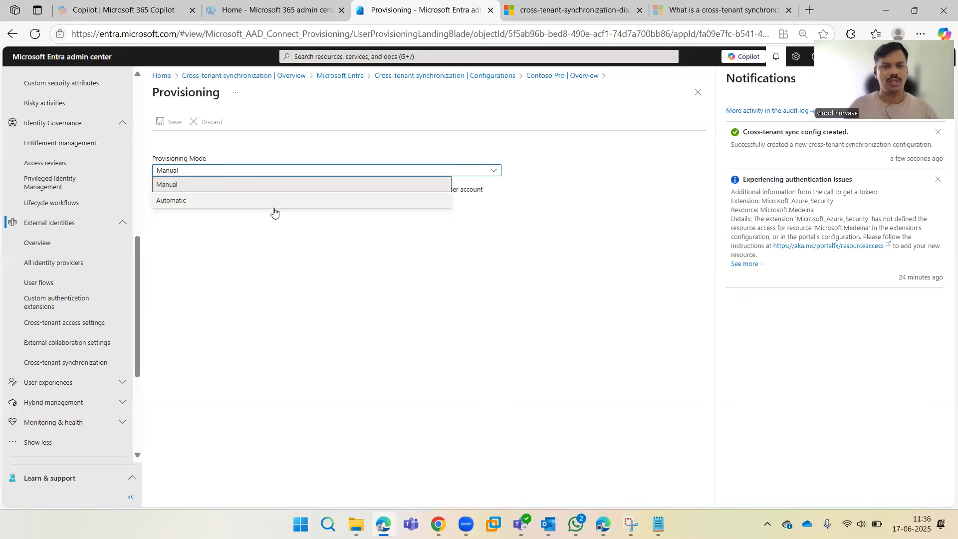
{"action": "left_click", "coordinate": [274, 201]}
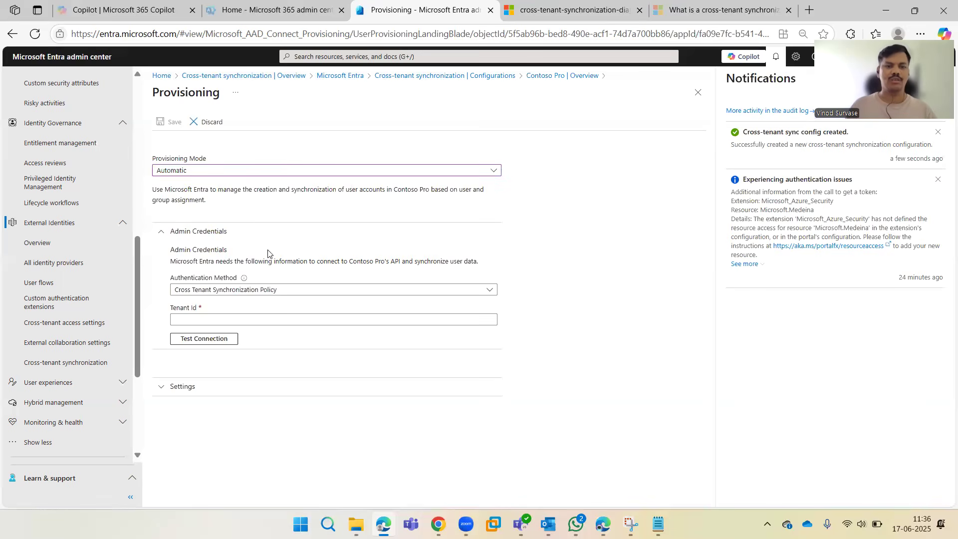
- Examine the authentication method and Tenant Id fields in the admin credentials, and close the notifications
{"action": "left_click", "coordinate": [295, 294]}
{"action": "left_click", "coordinate": [299, 311]}
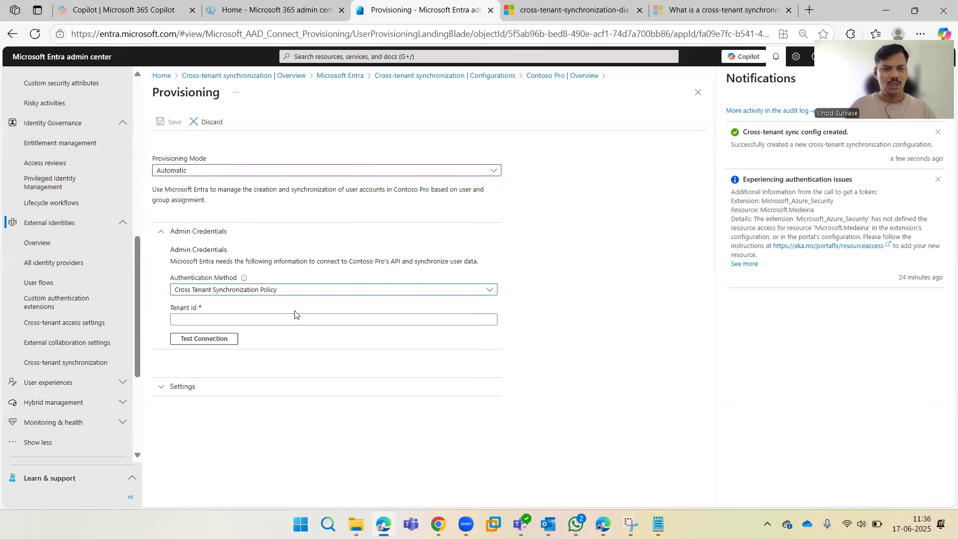
{"action": "left_click", "coordinate": [261, 323]}
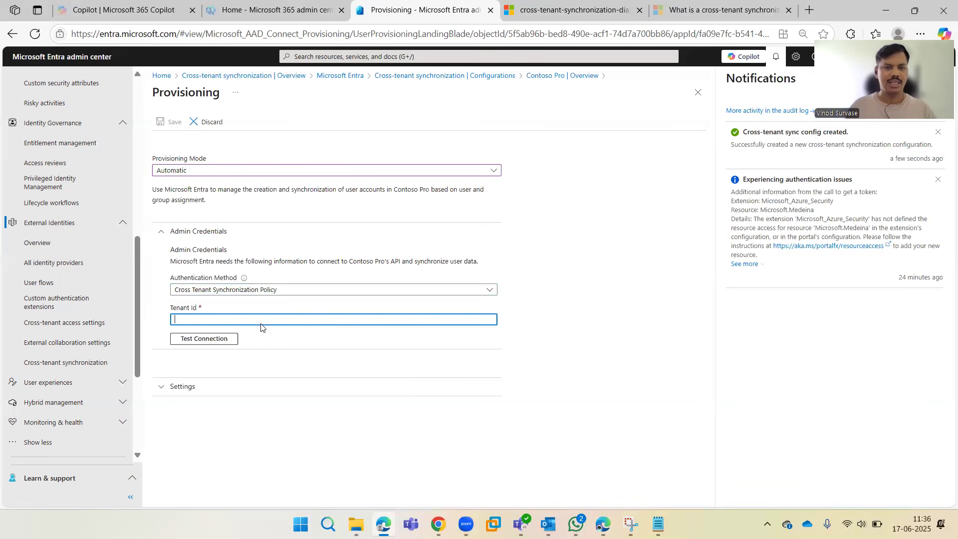
{"action": "left_click", "coordinate": [540, 337]}
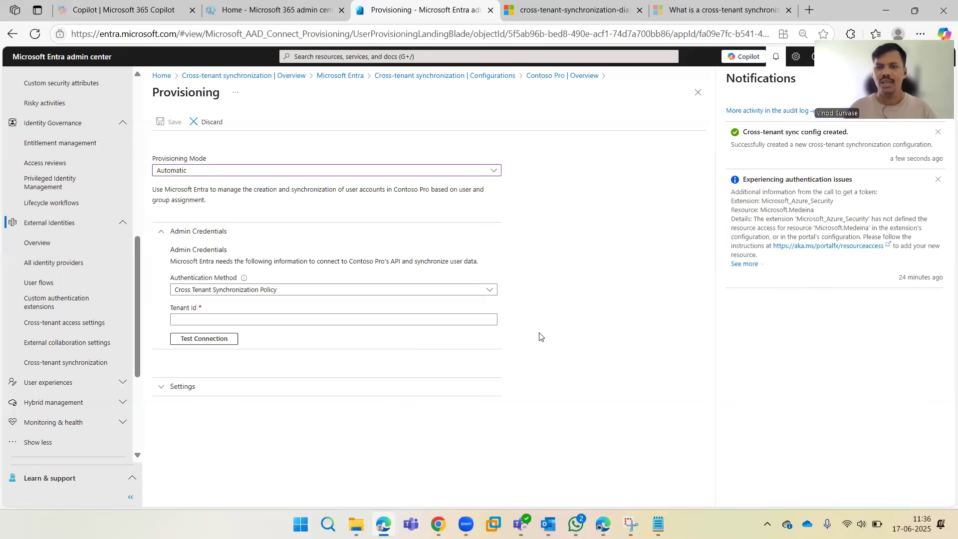
{"action": "left_click", "coordinate": [774, 59]}
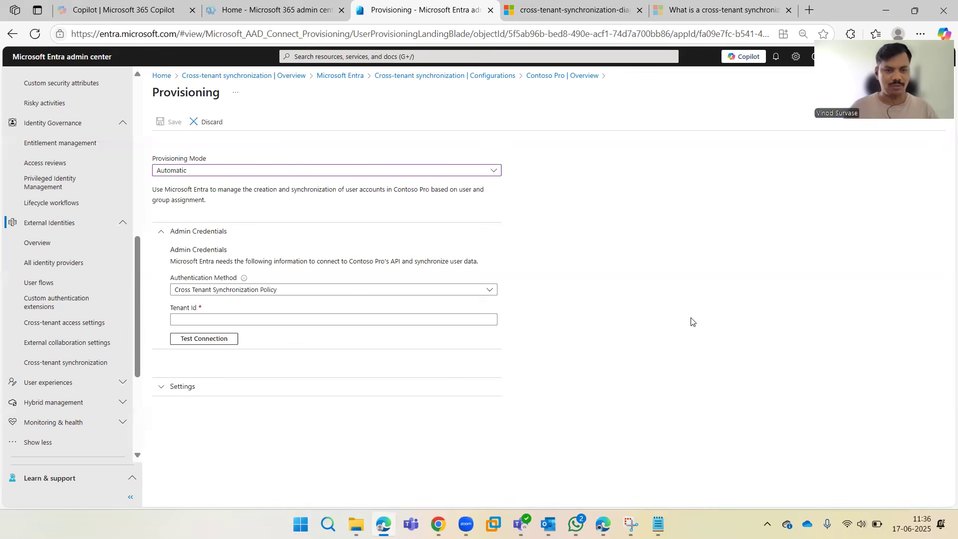
{"action": "left_click", "coordinate": [381, 316]}
{"action": "left_click", "coordinate": [595, 322]}
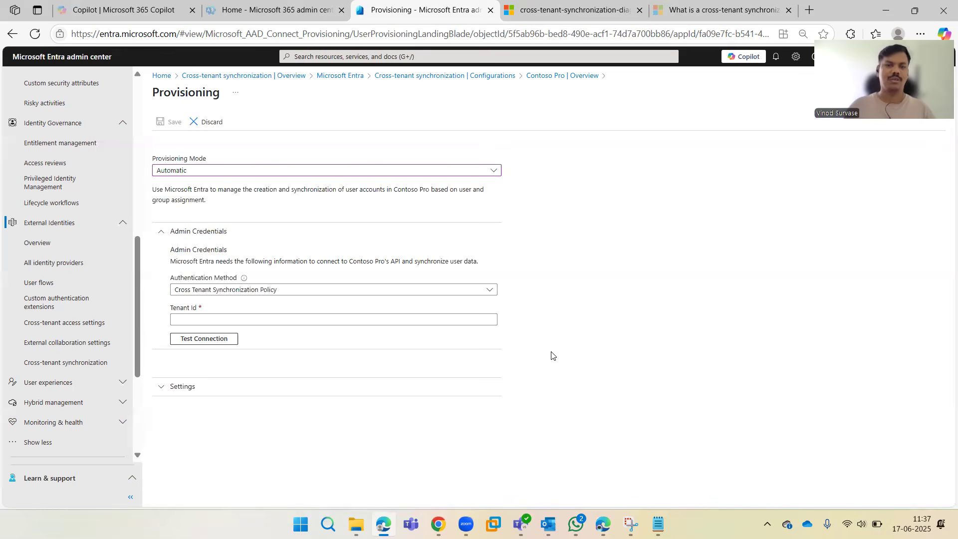
- Expand the provisioning settings and try out the failure email notification and accidental deletion prevention options
{"action": "left_click", "coordinate": [220, 388]}
{"action": "left_click", "coordinate": [175, 412]}
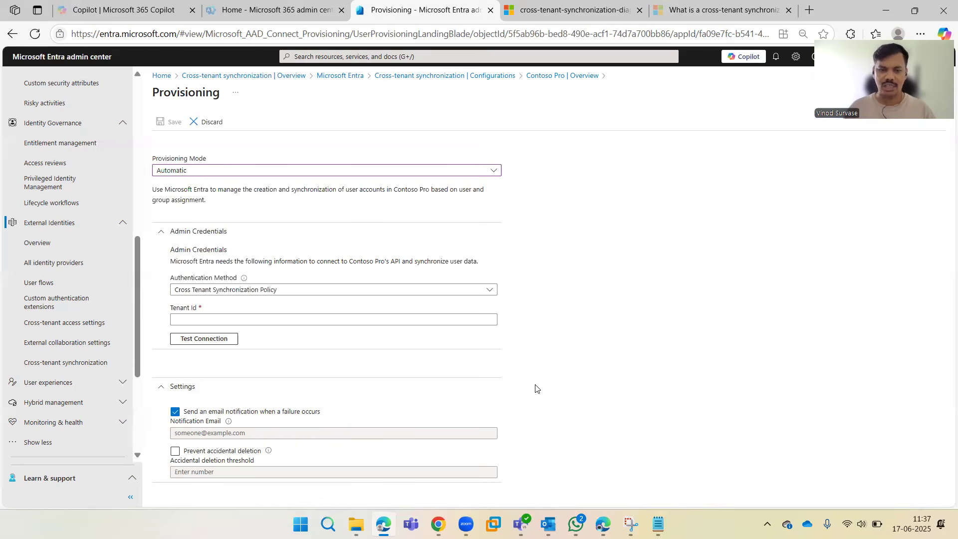
{"action": "left_click", "coordinate": [175, 452]}
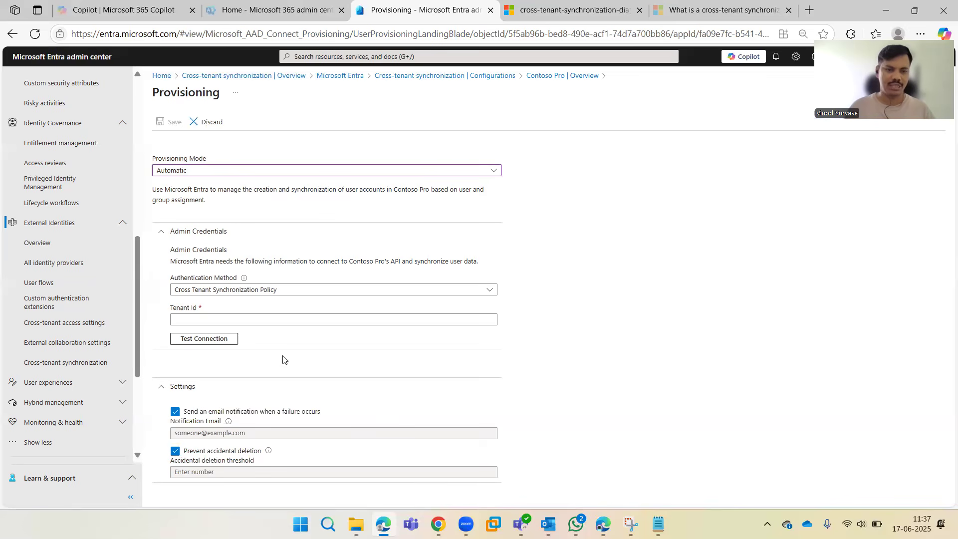
{"action": "left_click", "coordinate": [175, 412]}
{"action": "left_click", "coordinate": [175, 451]}
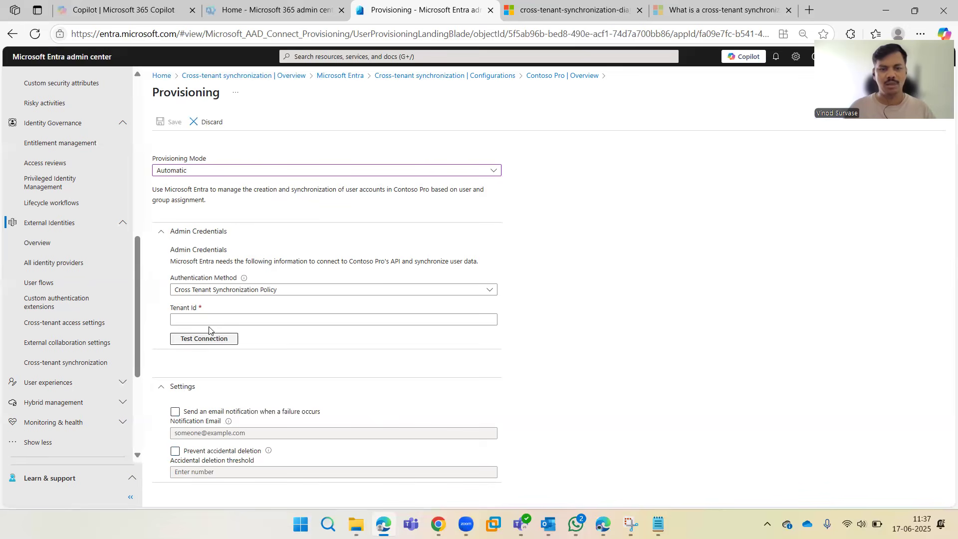
{"action": "left_click", "coordinate": [230, 316]}
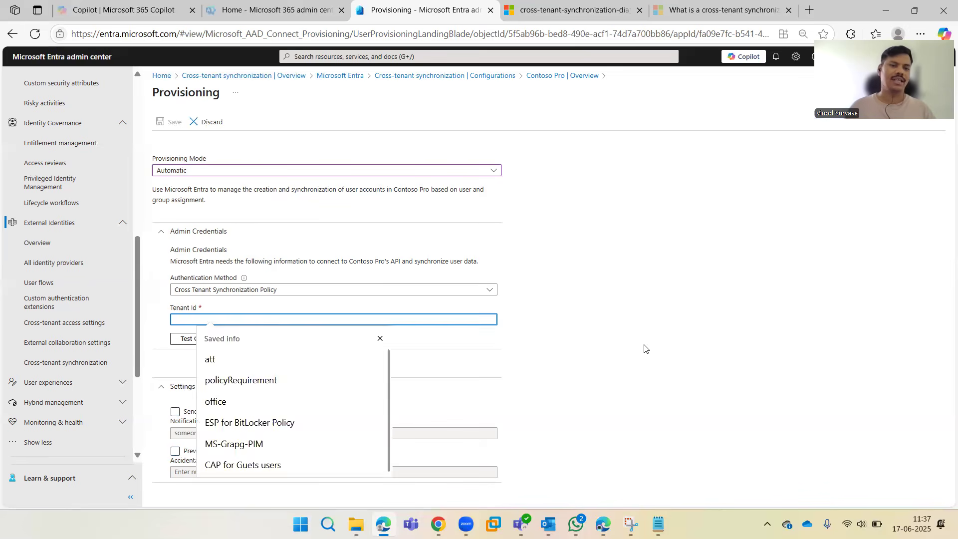
{"action": "left_click", "coordinate": [659, 350]}
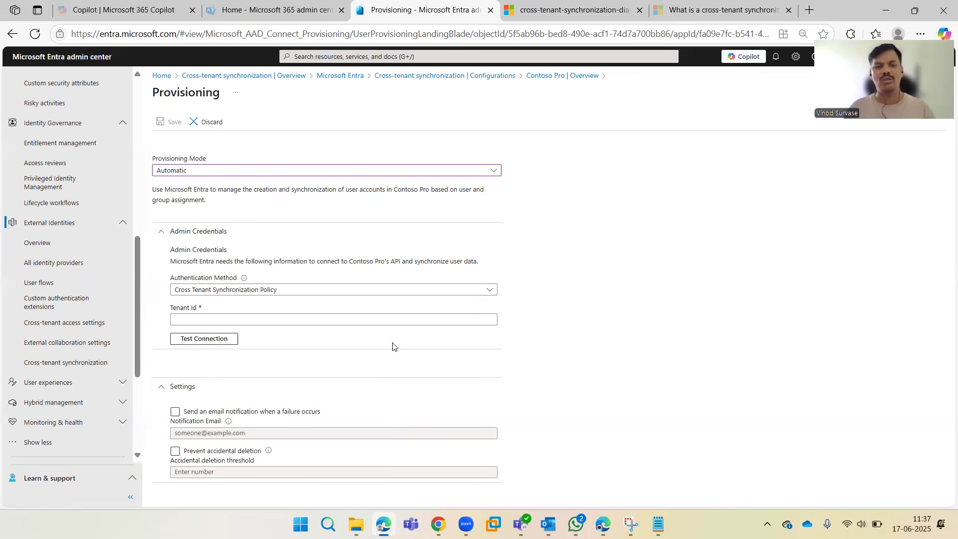
{"action": "left_click", "coordinate": [315, 321]}
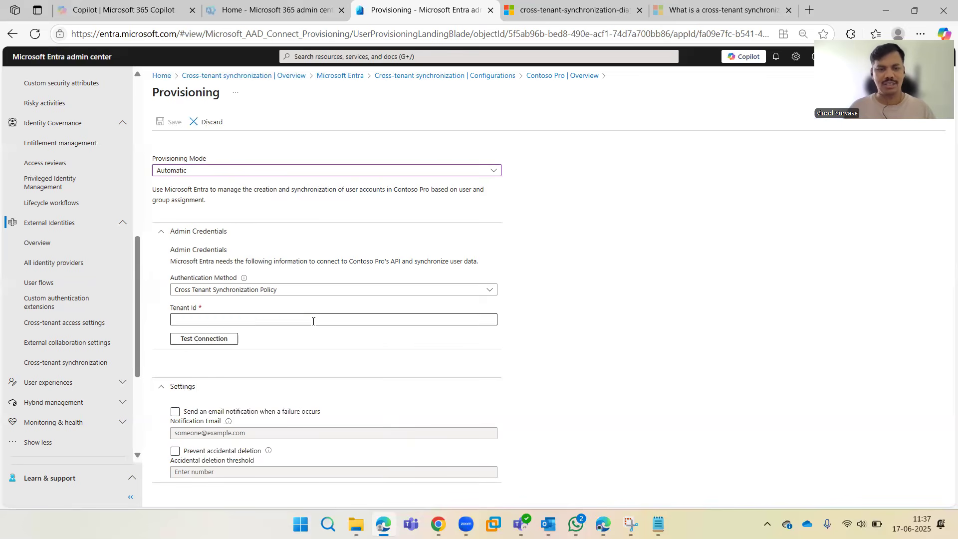
{"action": "left_click", "coordinate": [571, 342]}
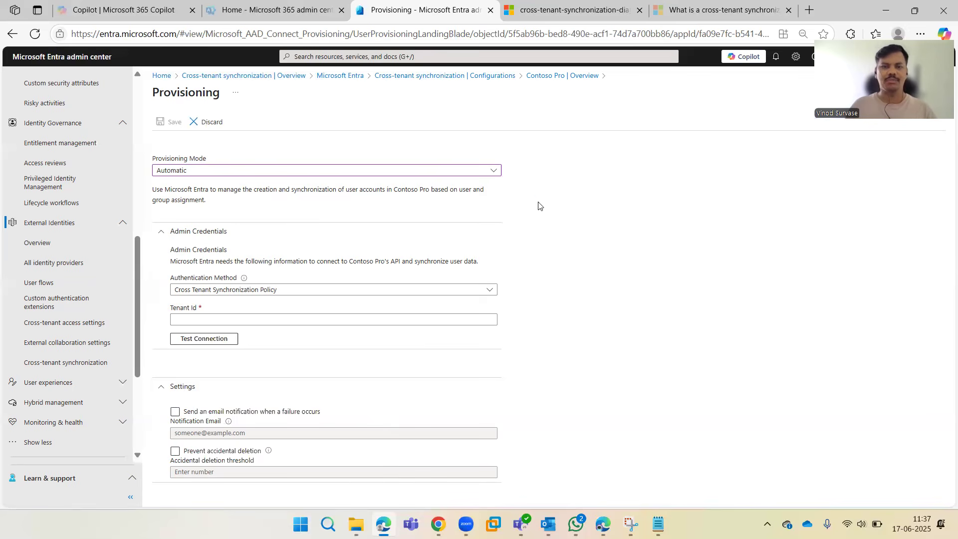
- Set the provisioning mode of the Contoso Pro configuration back to Manual
{"action": "left_click", "coordinate": [327, 173]}
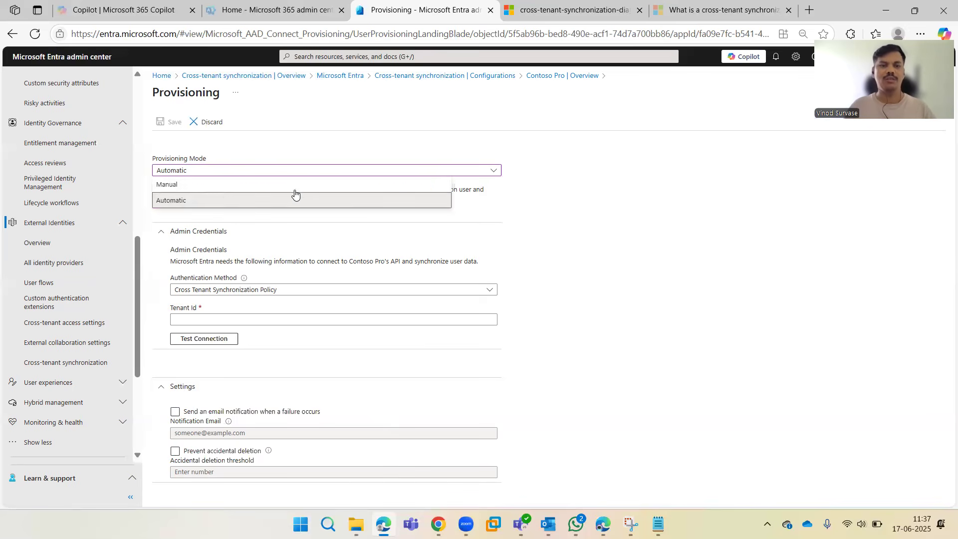
{"action": "left_click", "coordinate": [223, 186]}
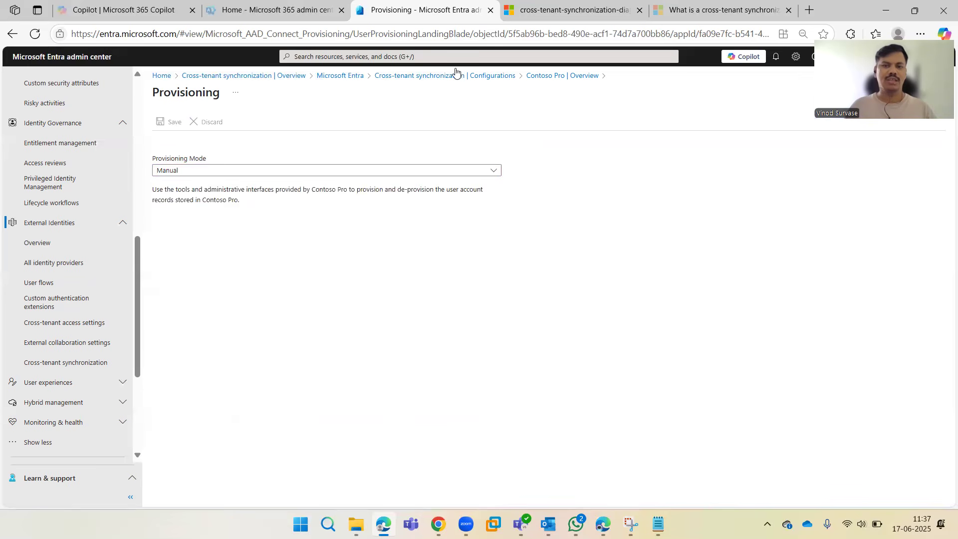
- Review the Contoso Pro overview, its assigned users and groups, and the available provisioning mode options
{"action": "left_click", "coordinate": [536, 81]}
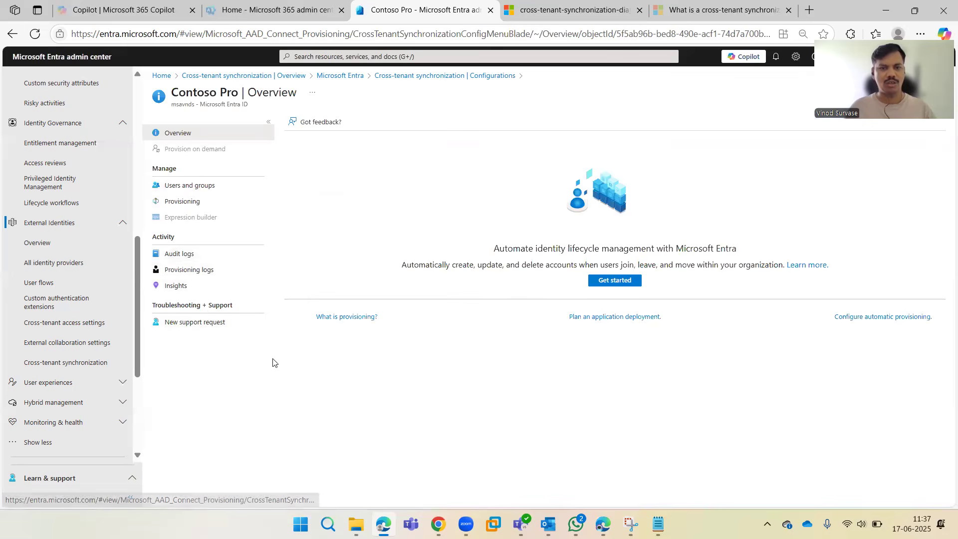
{"action": "left_click", "coordinate": [200, 187]}
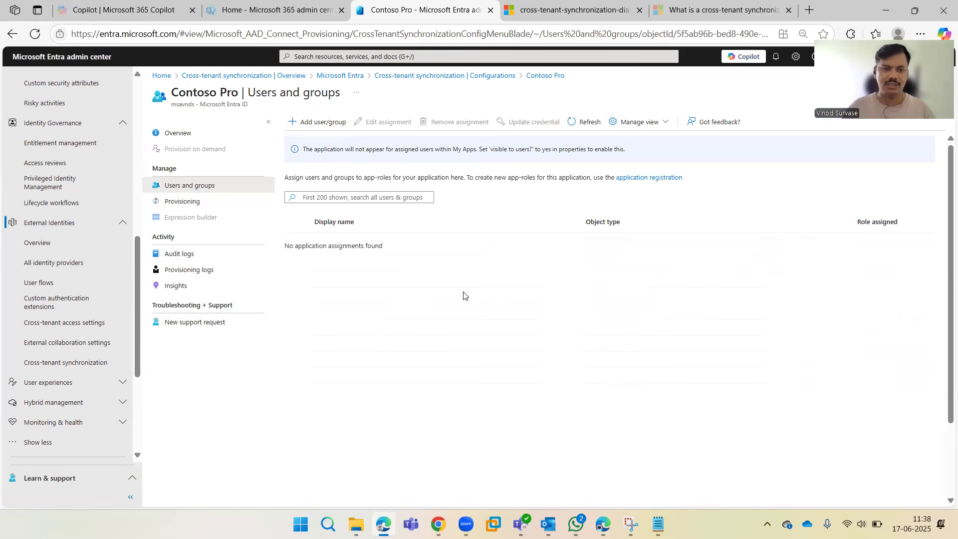
{"action": "left_click", "coordinate": [202, 202]}
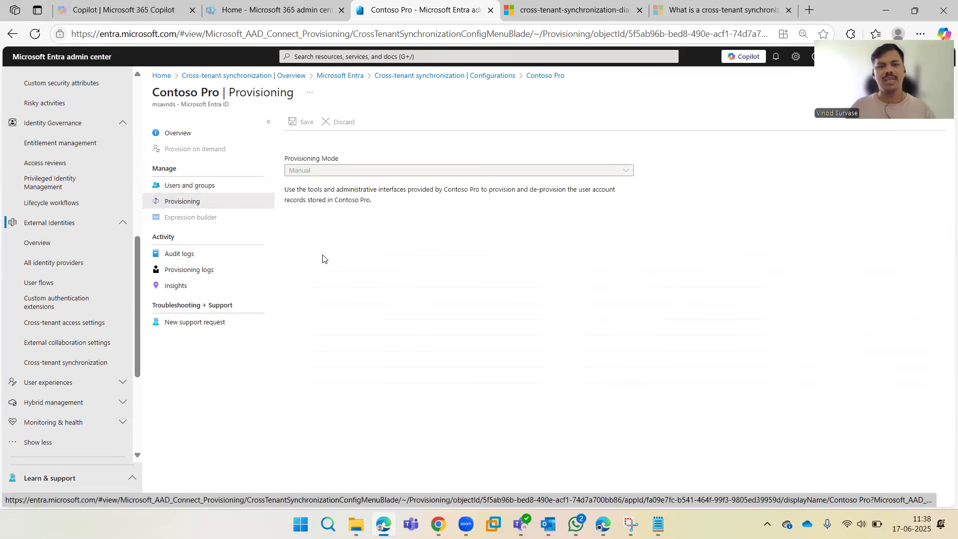
{"action": "left_click", "coordinate": [350, 174]}
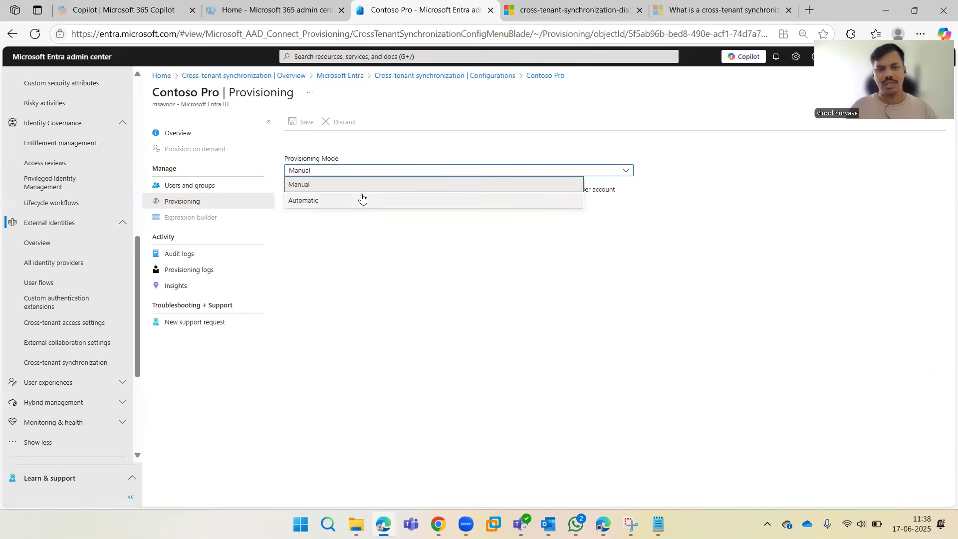
{"action": "left_click", "coordinate": [377, 290]}
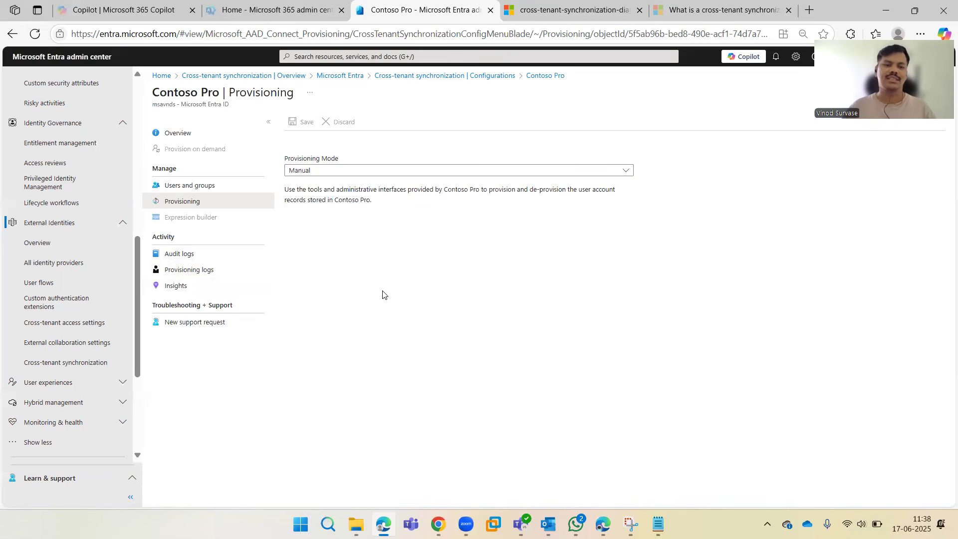
- Review the Contoso Pro audit logs, the provisioning logs with their download formats, and the insights
{"action": "left_click", "coordinate": [222, 254]}
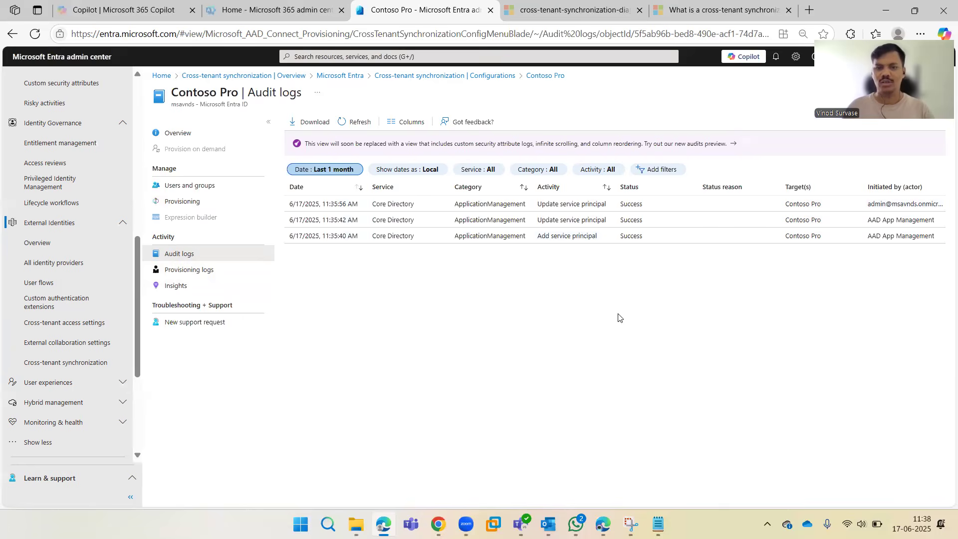
{"action": "left_click", "coordinate": [200, 270]}
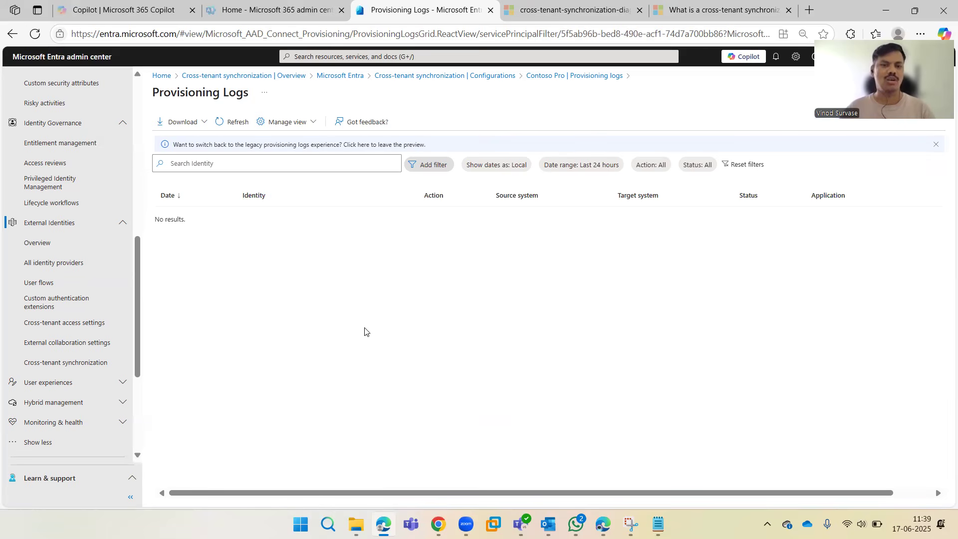
{"action": "left_click", "coordinate": [204, 122]}
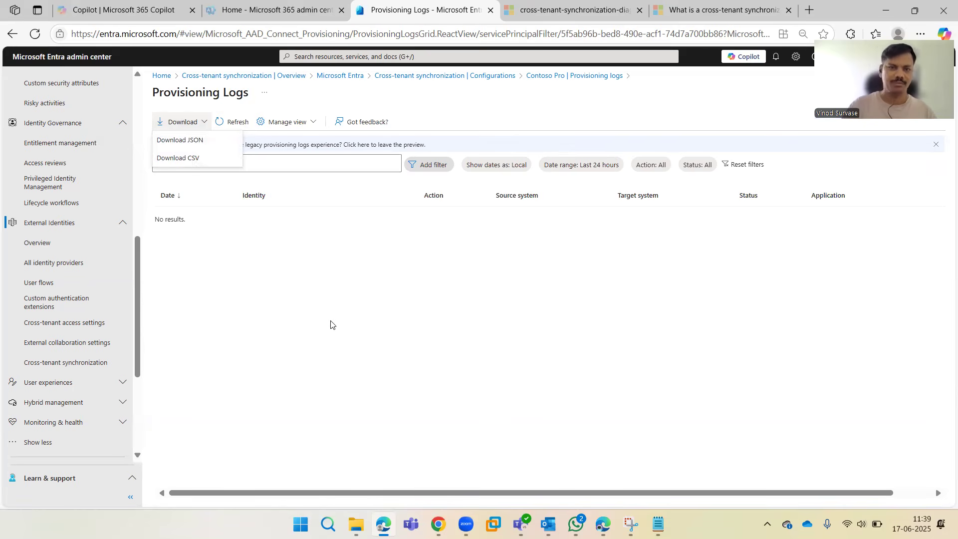
{"action": "left_click", "coordinate": [376, 315]}
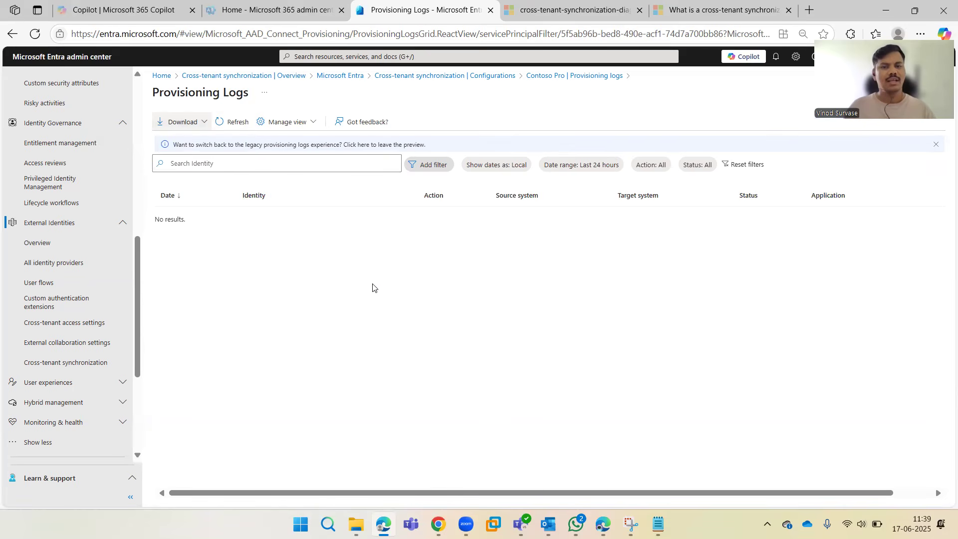
{"action": "left_click", "coordinate": [562, 78]}
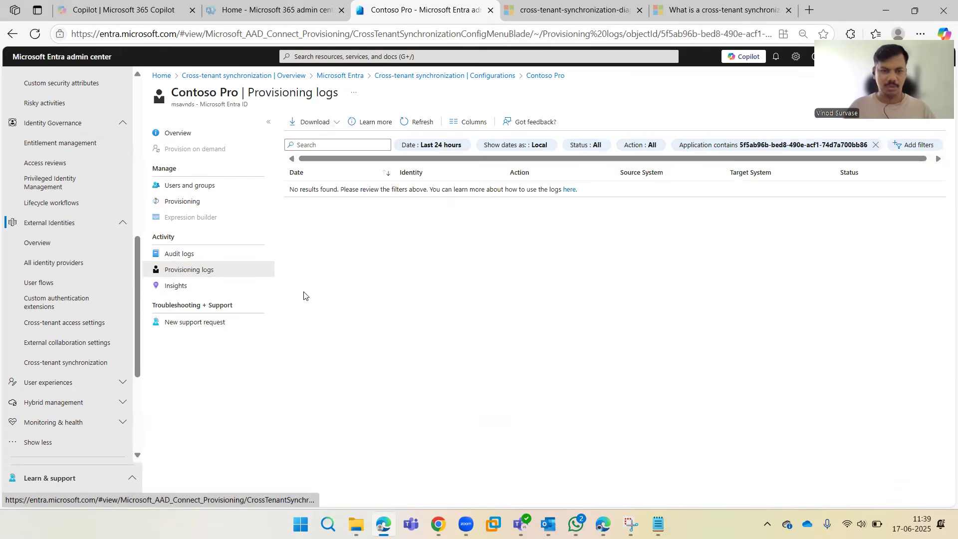
{"action": "left_click", "coordinate": [192, 286]}
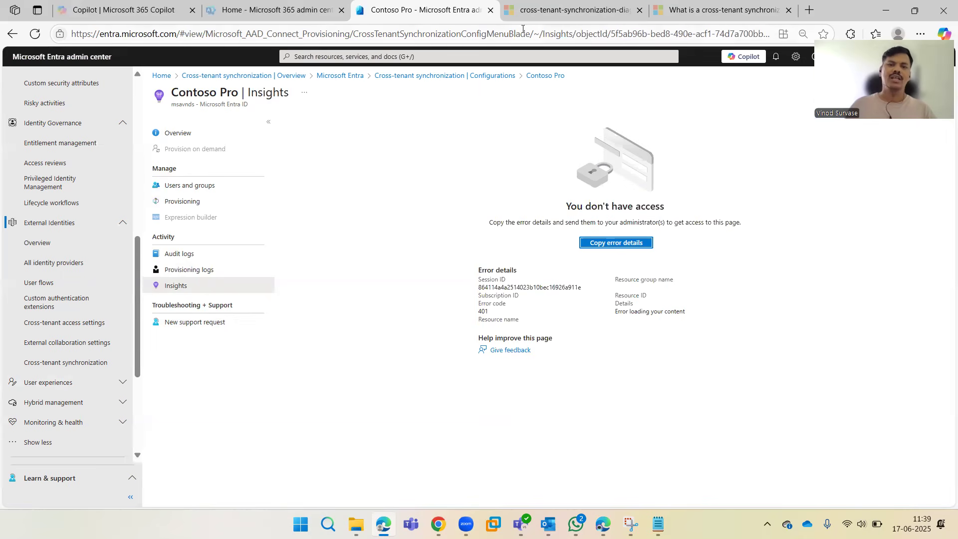
- Open the cross-tenant access settings and examine the default inbound, outbound and tenant restriction settings and the Microsoft cloud settings
{"action": "left_click", "coordinate": [466, 76]}
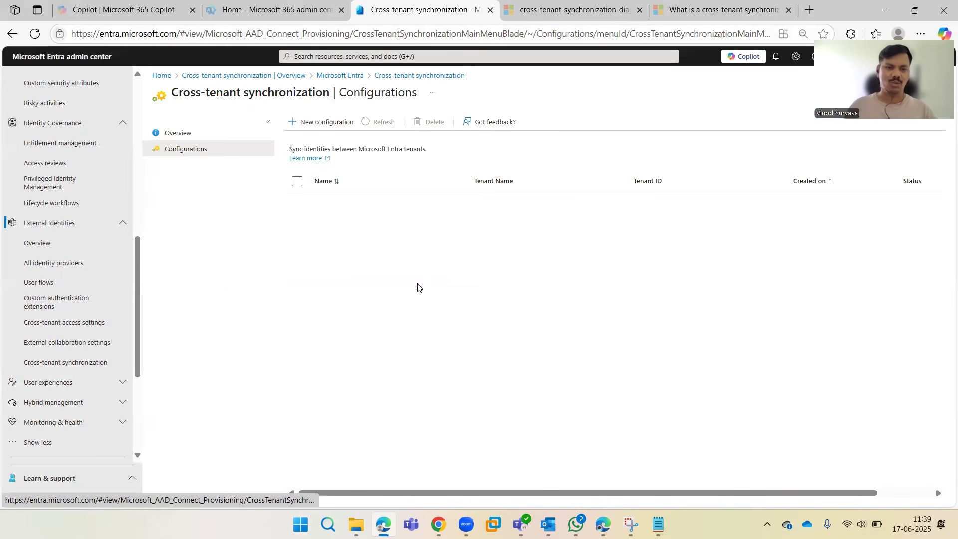
{"action": "left_click", "coordinate": [45, 330]}
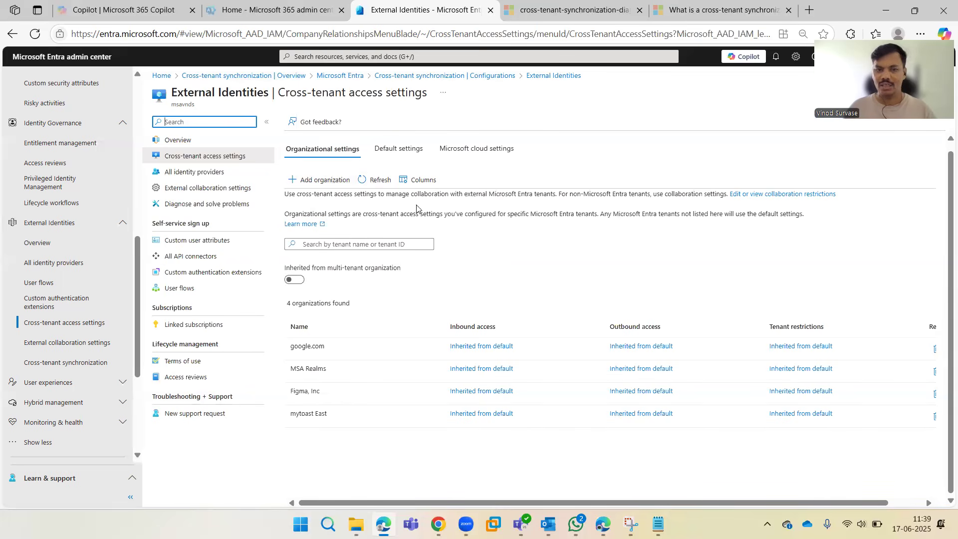
{"action": "left_click", "coordinate": [388, 156]}
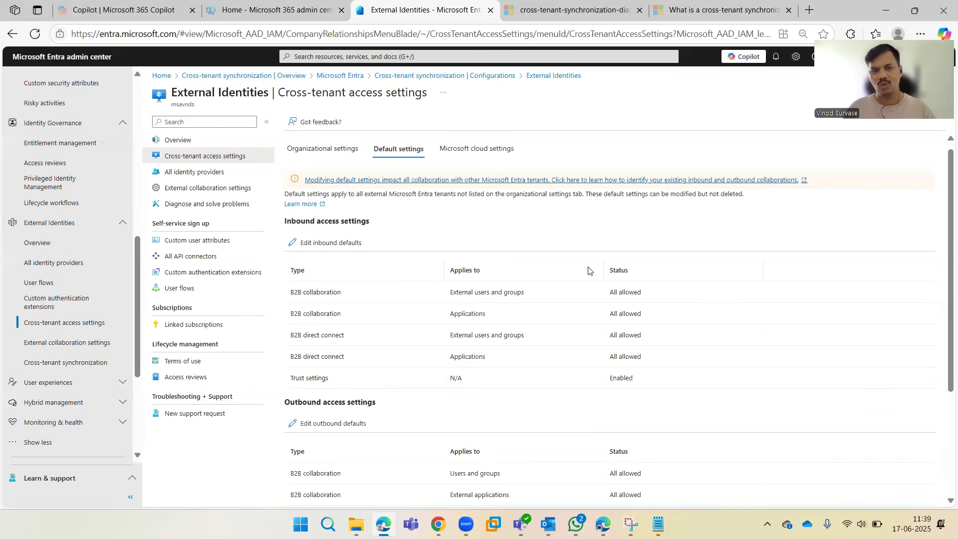
{"action": "scroll", "coordinate": [564, 352], "scroll_direction": "down", "scroll_amount": 1}
{"action": "scroll", "coordinate": [564, 352], "scroll_direction": "down", "scroll_amount": 3}
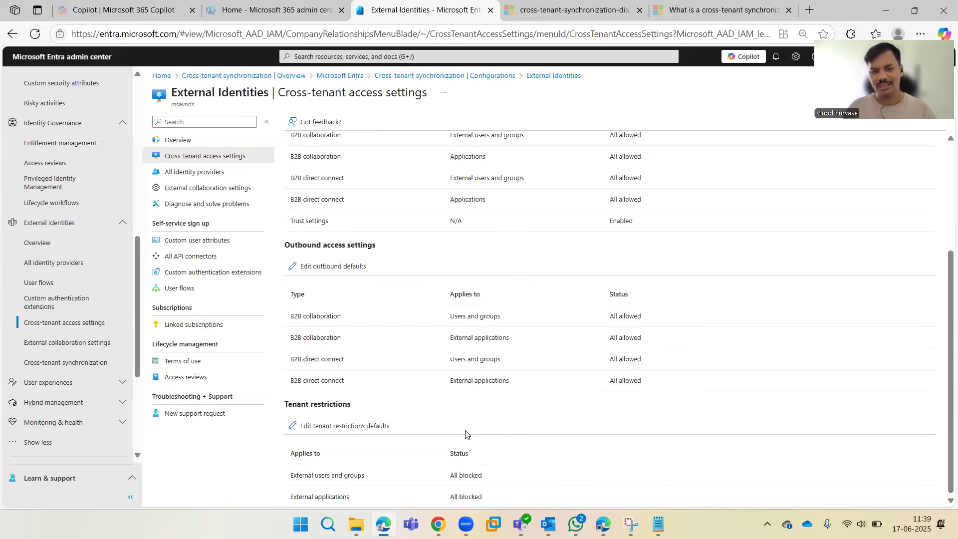
{"action": "scroll", "coordinate": [482, 420], "scroll_direction": "up", "scroll_amount": 3}
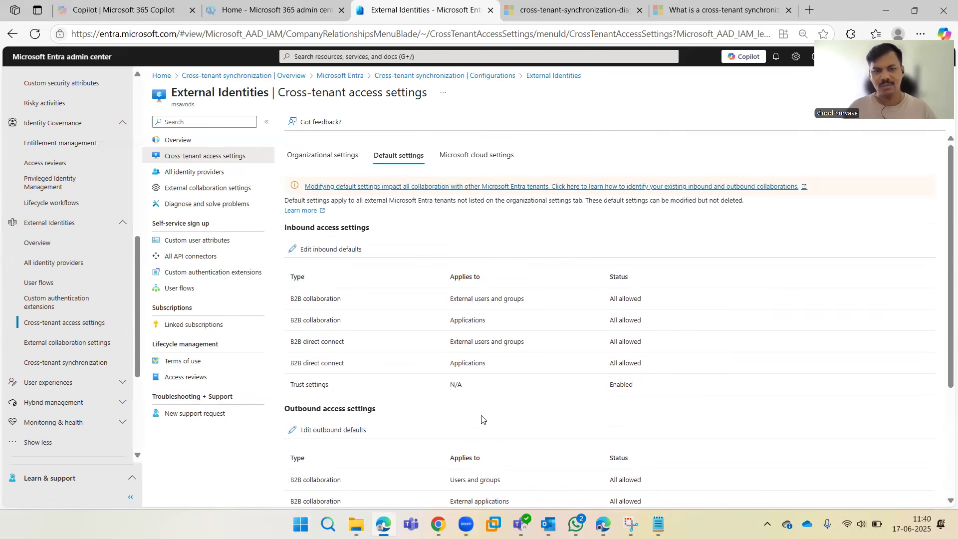
{"action": "left_click", "coordinate": [485, 161]}
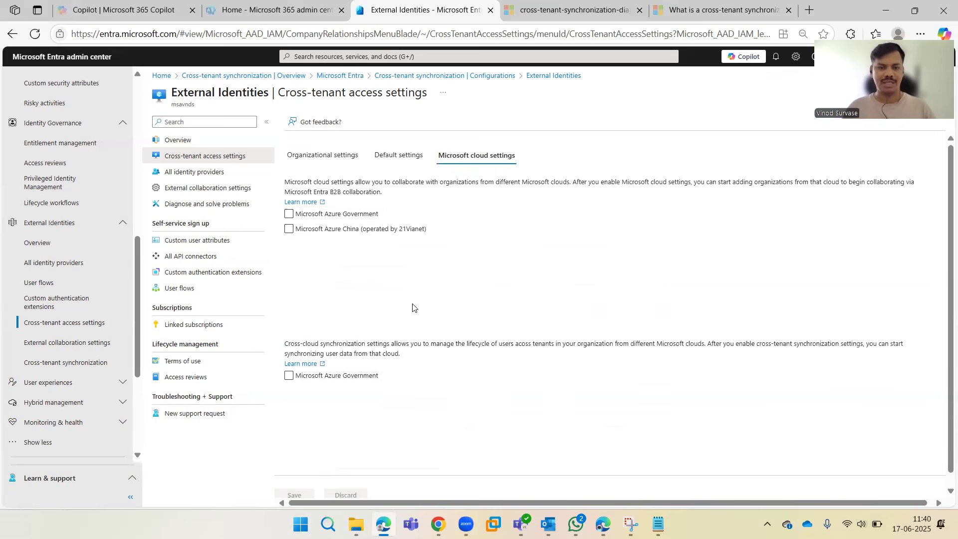
- Examine the organizational settings, including each listed organization's inbound access, outbound access, tenant restrictions and removal option
{"action": "left_click", "coordinate": [324, 157]}
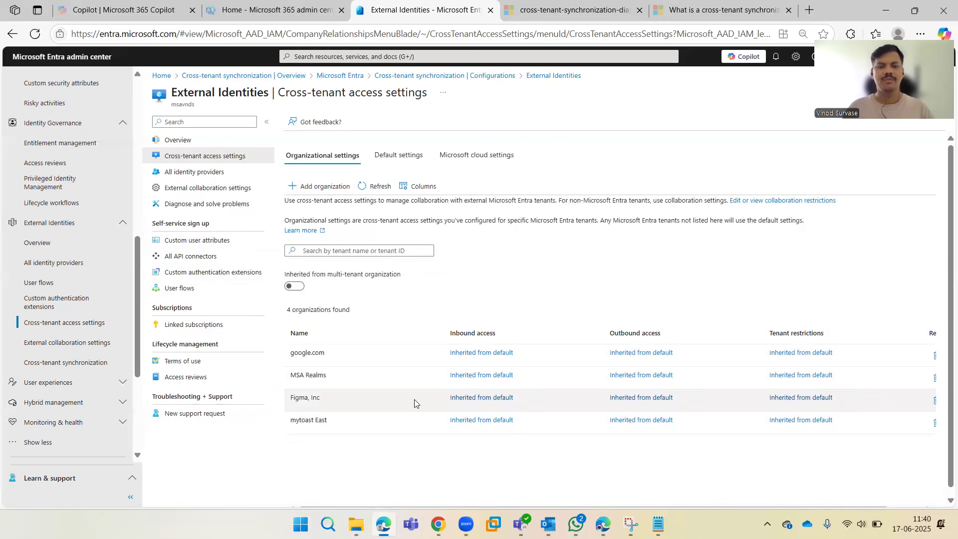
{"action": "scroll", "coordinate": [341, 393], "scroll_direction": "down", "scroll_amount": 1}
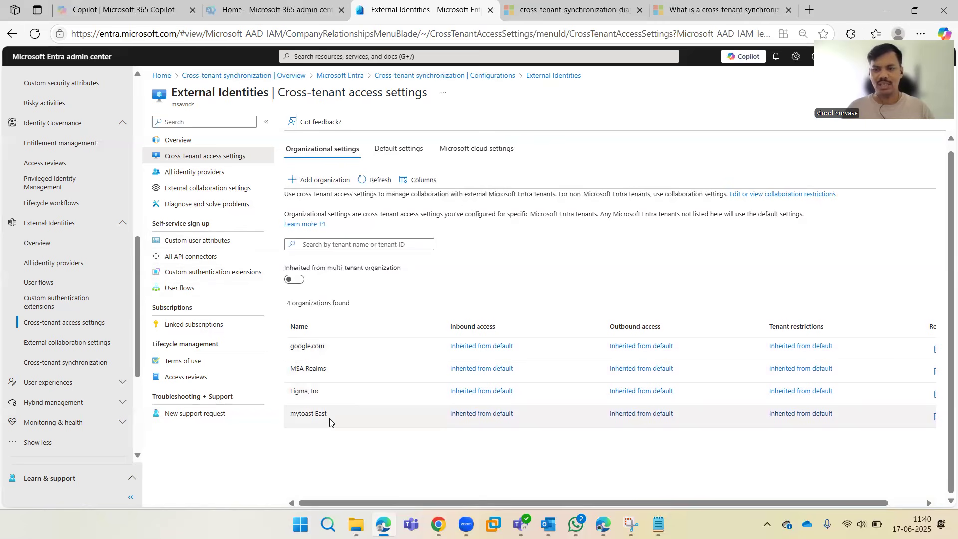
{"action": "scroll", "coordinate": [376, 392], "scroll_direction": "right", "scroll_amount": 2}
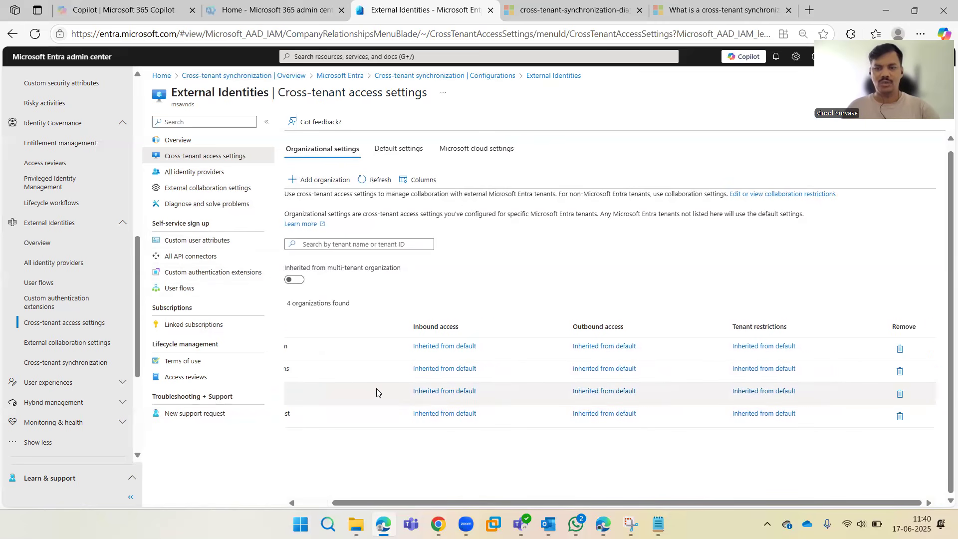
{"action": "scroll", "coordinate": [381, 394], "scroll_direction": "left", "scroll_amount": 2}
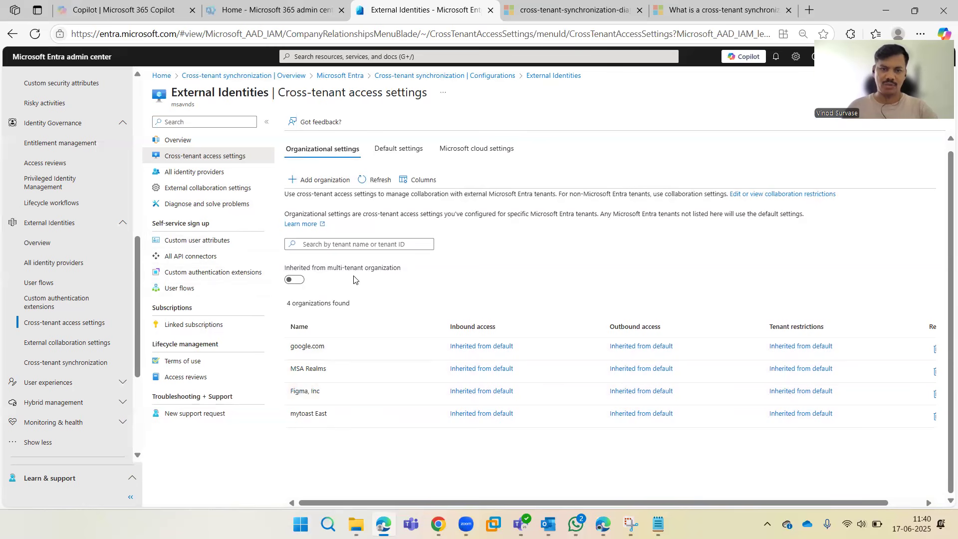
- Start adding an organization, look up the tenant for contoso.com, and clear the entered domain
{"action": "left_click", "coordinate": [316, 185]}
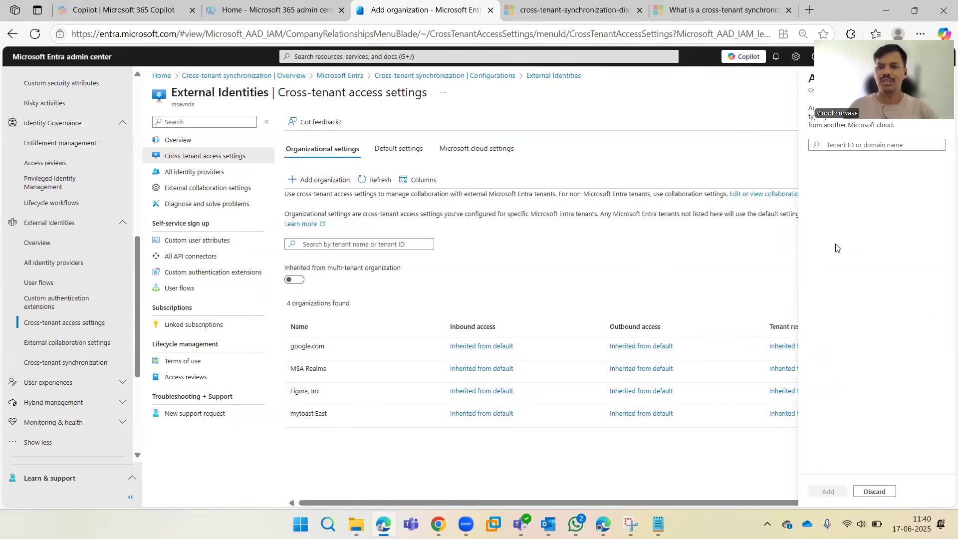
{"action": "left_click", "coordinate": [848, 147]}
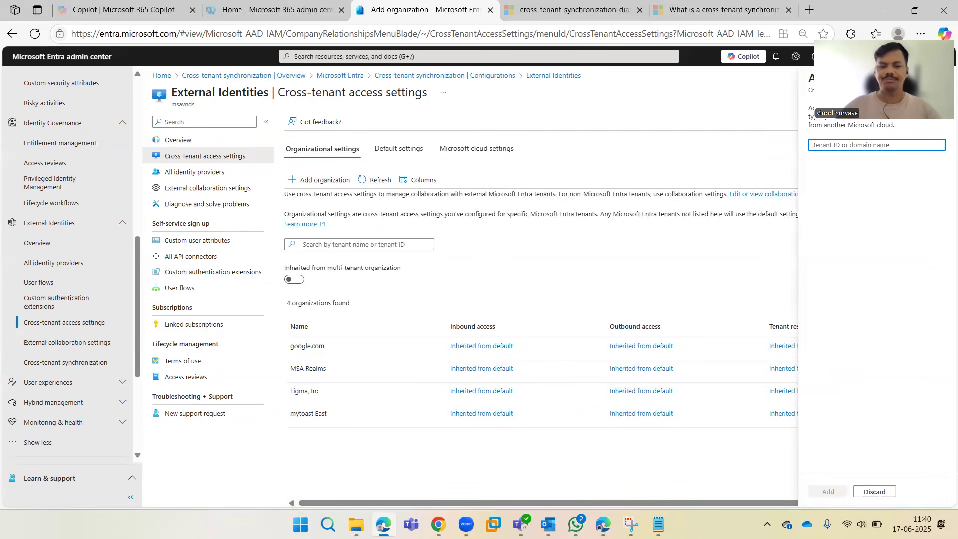
{"action": "type", "text": "contoso"}
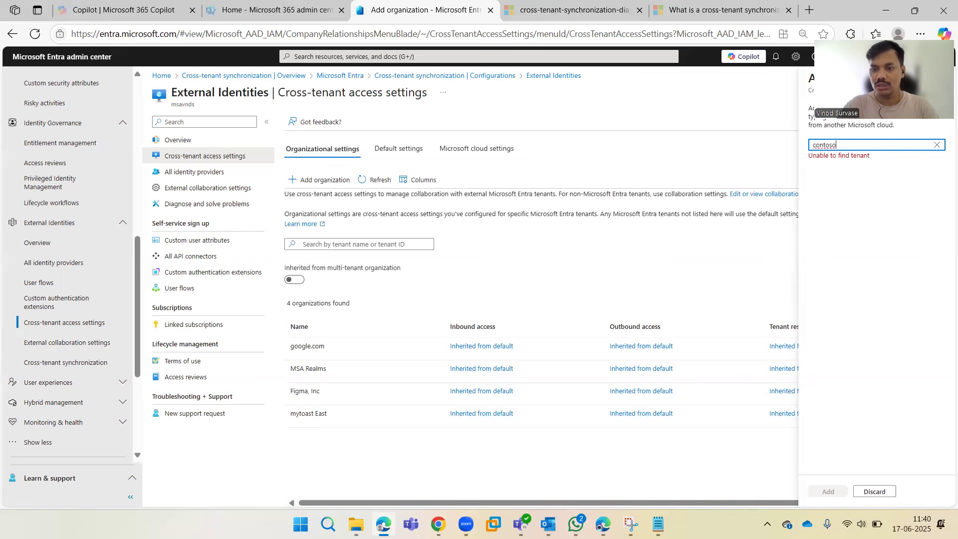
{"action": "type", "text": ".com"}
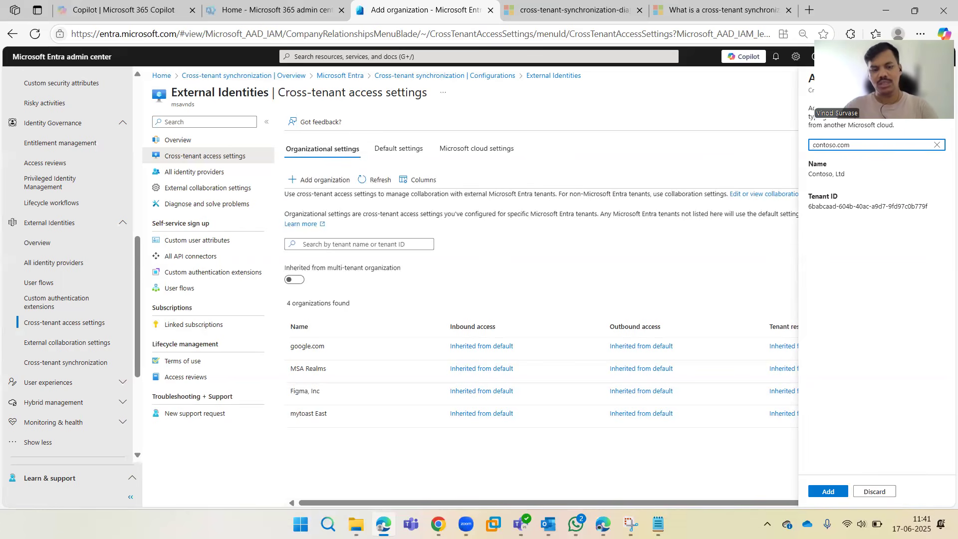
{"action": "key", "text": "ctrl+a"}
{"action": "key", "text": "BackSpace"}
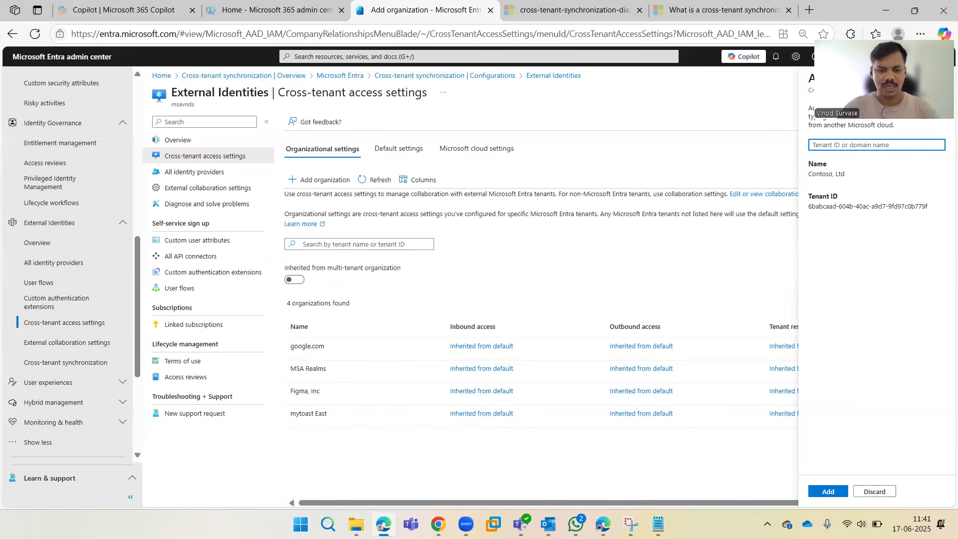
- Add the organization with the domain test.com to the organizational settings and check its access columns
{"action": "type", "text": "test"}
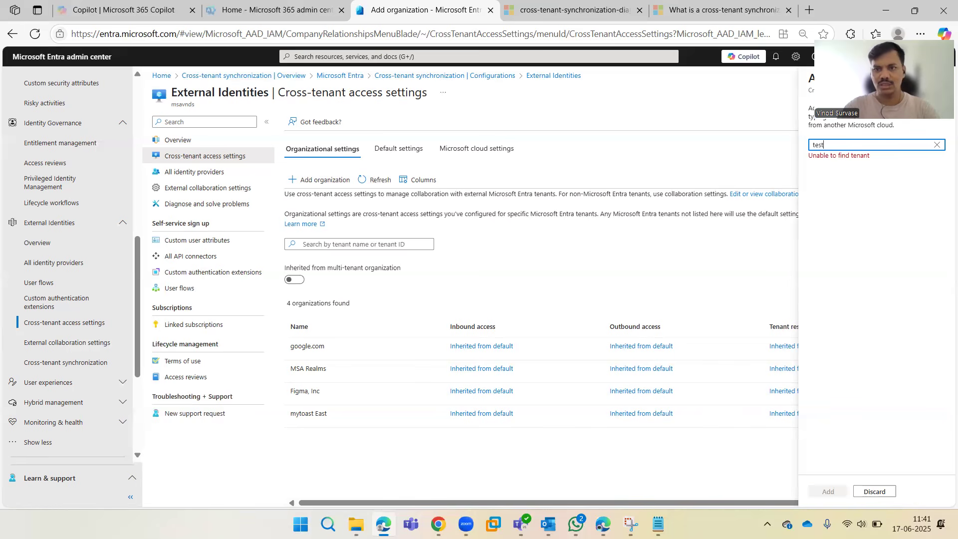
{"action": "type", "text": ".com"}
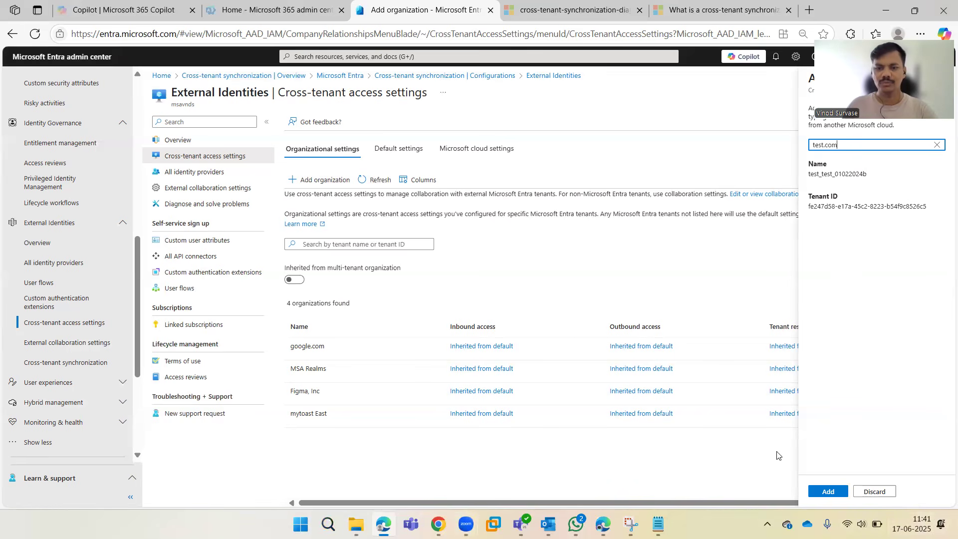
{"action": "left_click", "coordinate": [828, 492]}
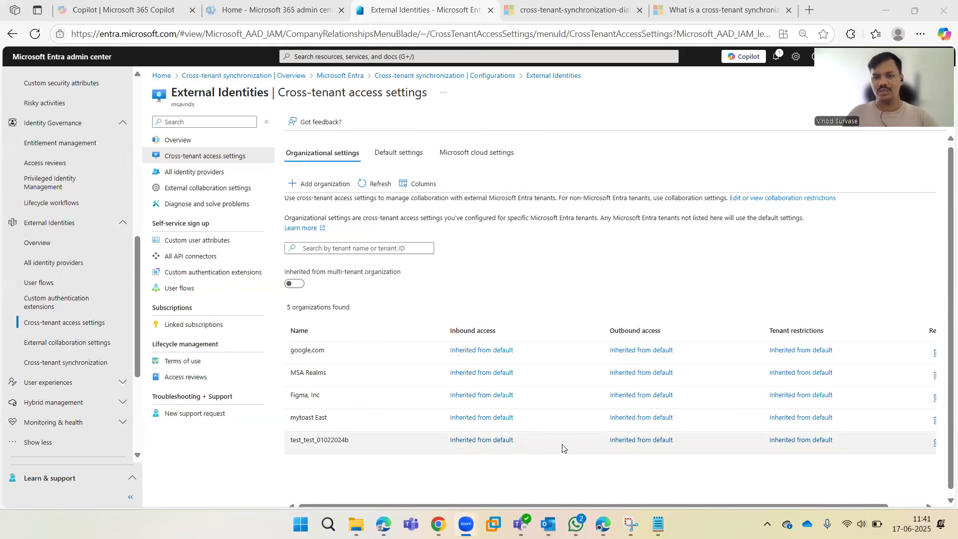
{"action": "scroll", "coordinate": [562, 449], "scroll_direction": "right", "scroll_amount": 2}
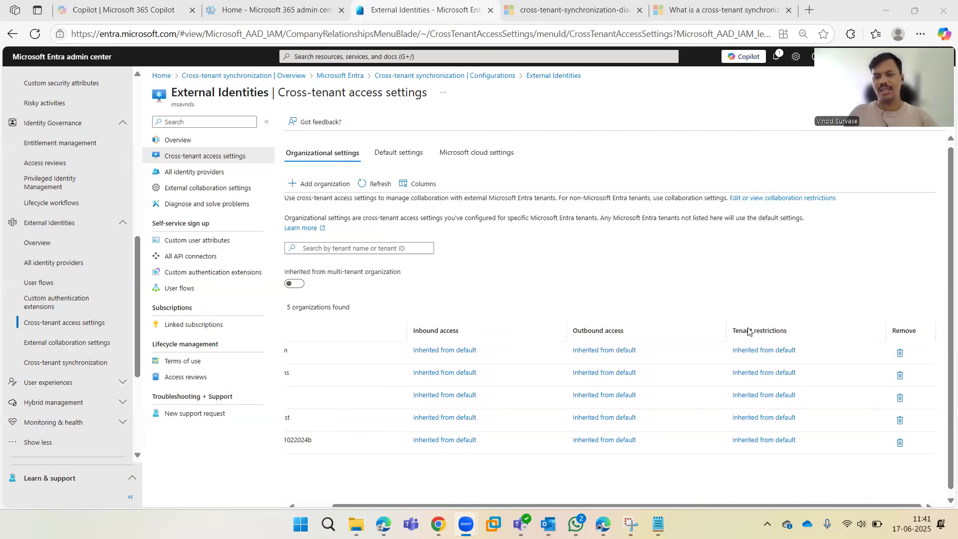
{"action": "scroll", "coordinate": [683, 426], "scroll_direction": "left", "scroll_amount": 1}
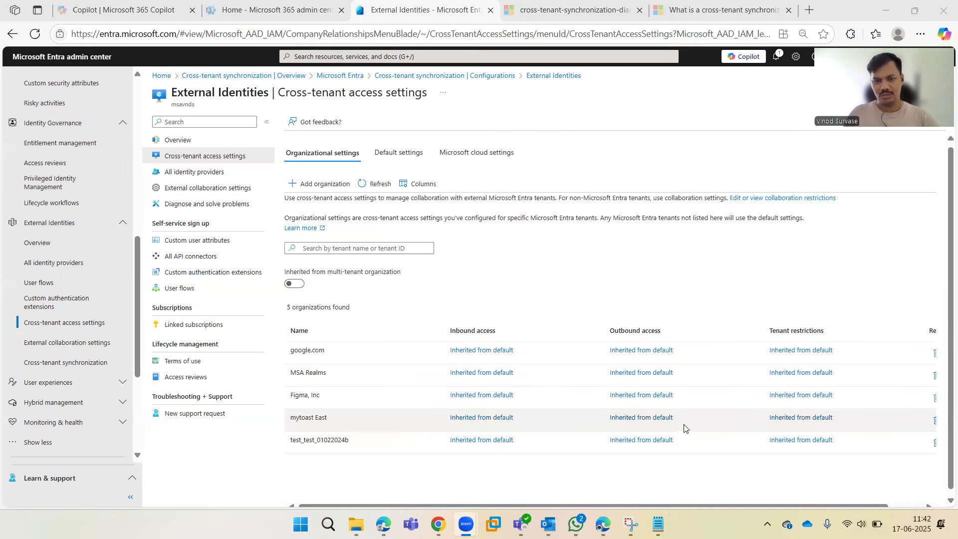
- Open the inbound access settings of test_test_01022024b, try the option allowing users to sync into this tenant, and return to B2B collaboration
{"action": "left_click", "coordinate": [468, 441]}
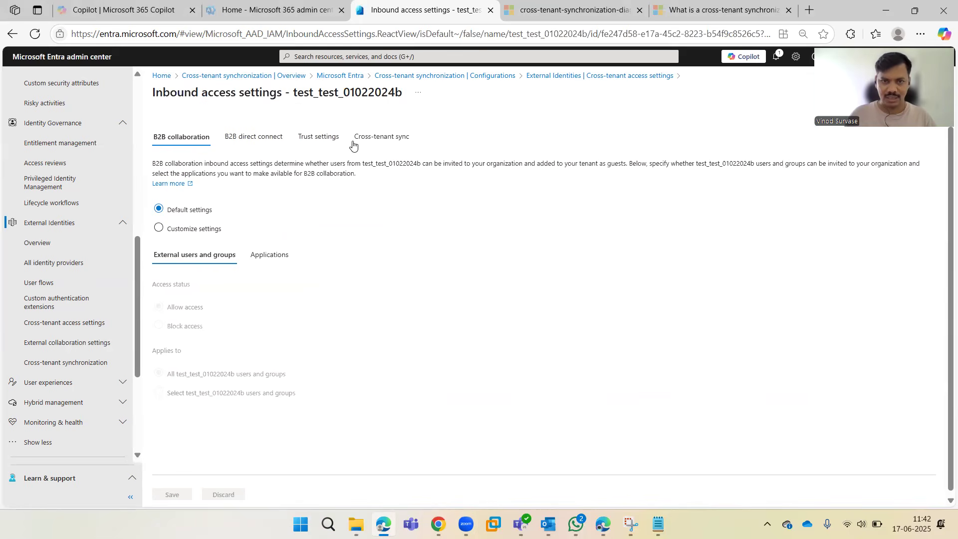
{"action": "left_click", "coordinate": [381, 142]}
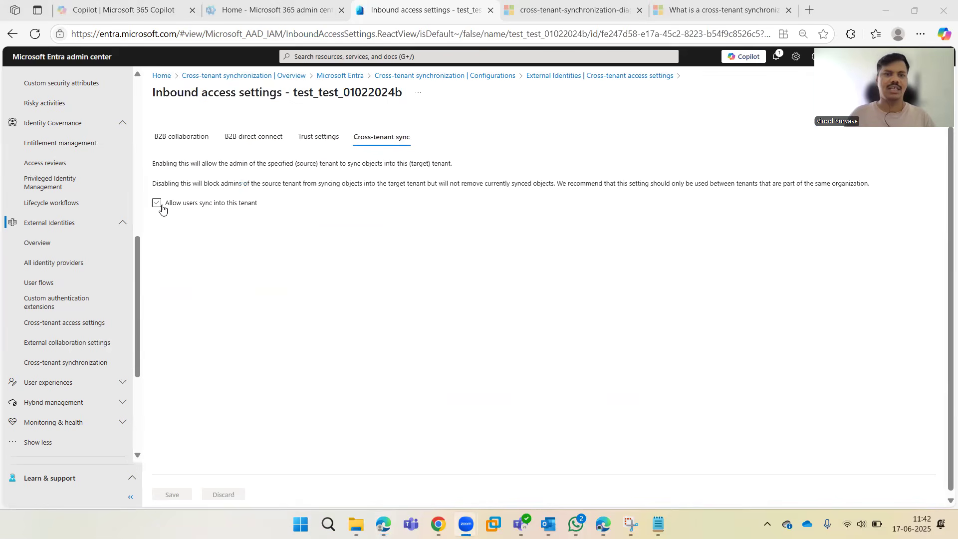
{"action": "left_click", "coordinate": [161, 206]}
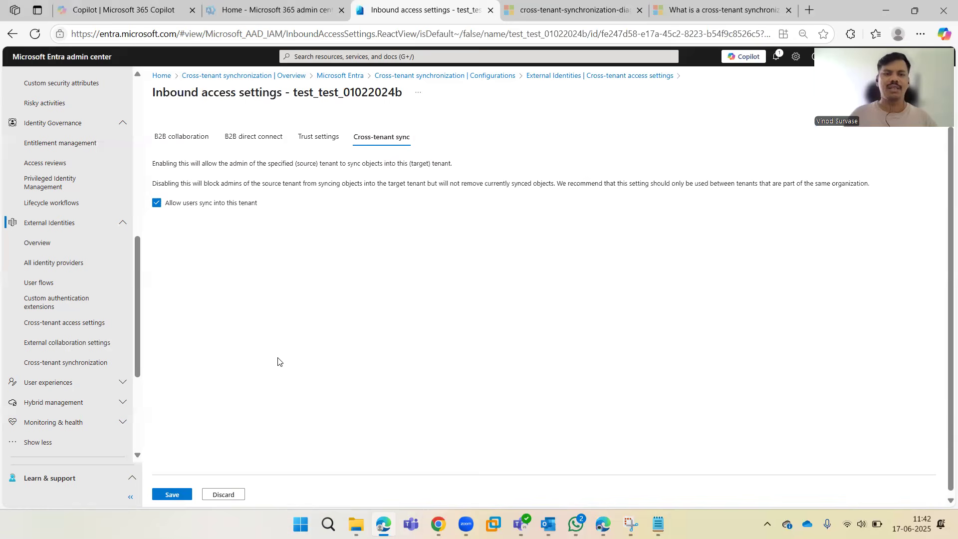
{"action": "left_click", "coordinate": [156, 203]}
{"action": "left_click", "coordinate": [172, 139]}
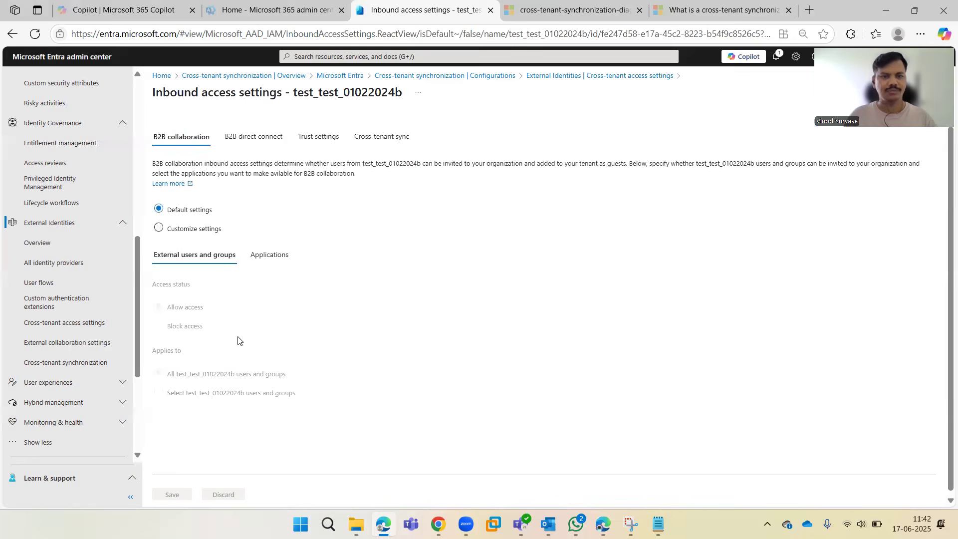
- Review the organization's inbound B2B direct connect and trust settings, trying automatic invitation redemption for test_test_01022024b and clearing it again
{"action": "left_click", "coordinate": [247, 143]}
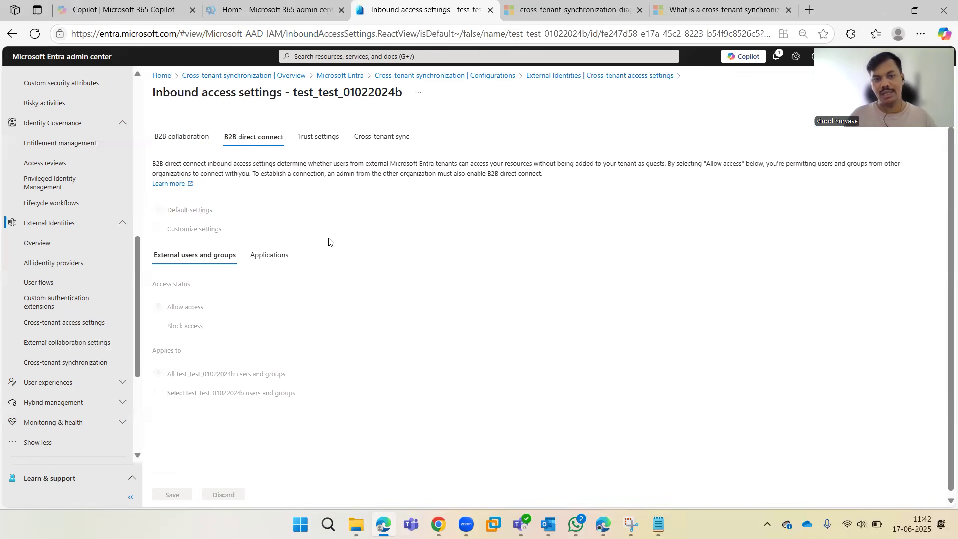
{"action": "left_click", "coordinate": [311, 144]}
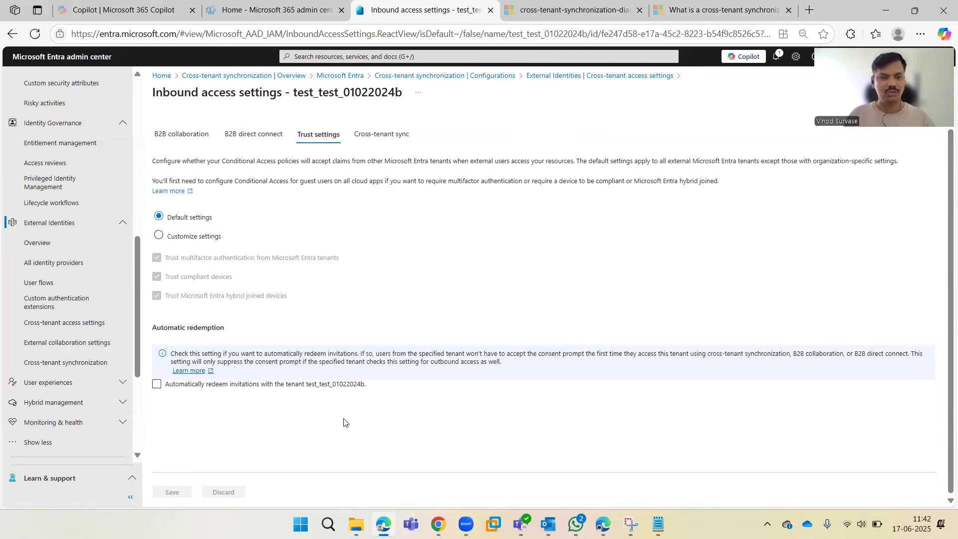
{"action": "left_click", "coordinate": [225, 390]}
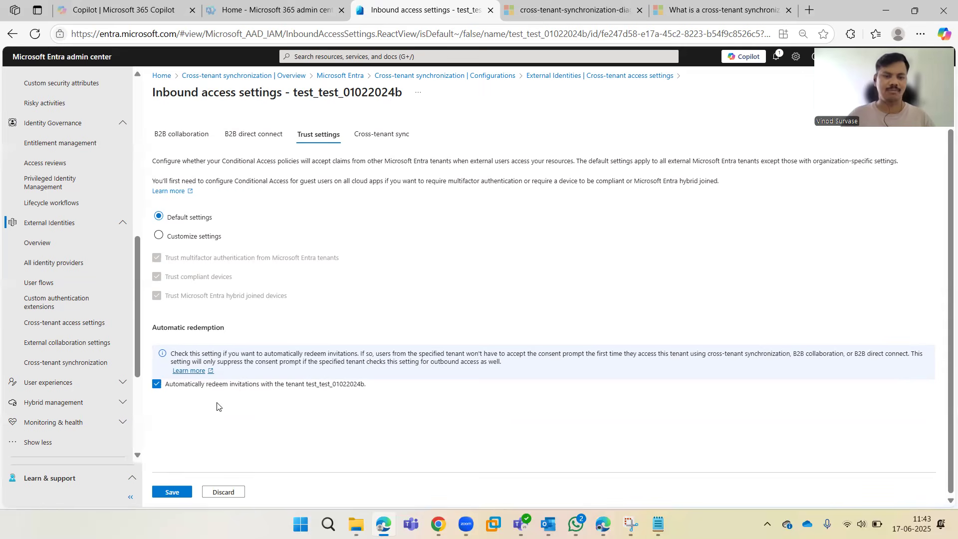
{"action": "left_click", "coordinate": [157, 383]}
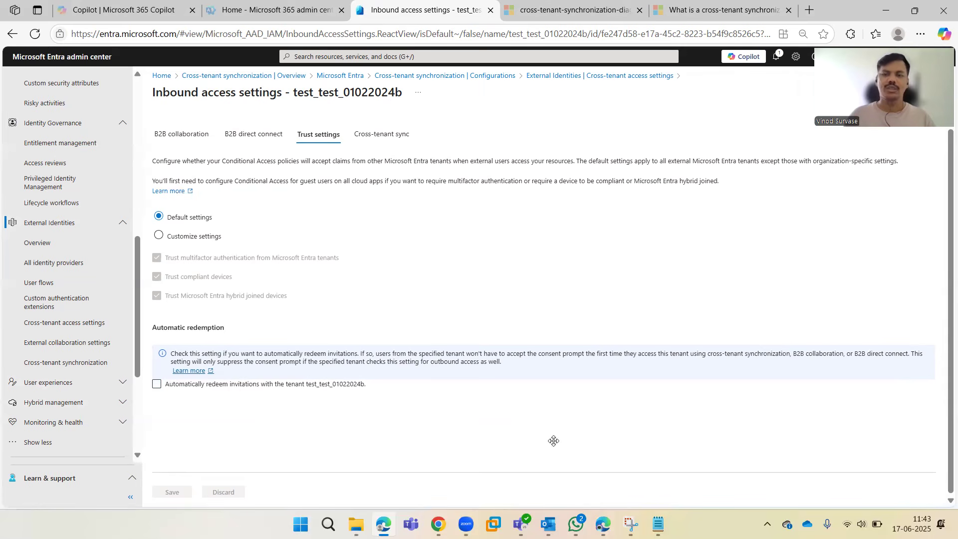
{"action": "left_click", "coordinate": [523, 320]}
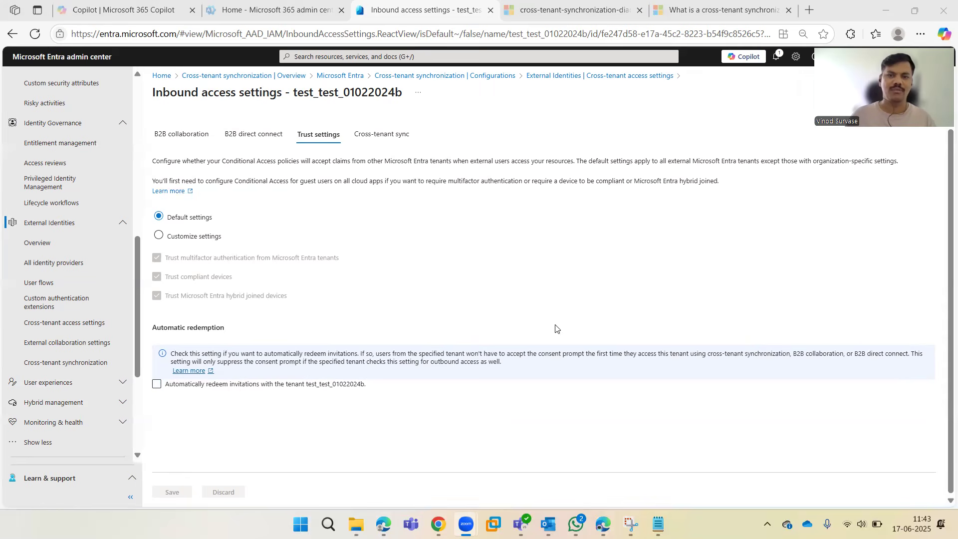
- Return to the cross-tenant synchronization configurations, and examine the guest access, guest invite, user leave and collaboration restriction options in the external collaboration settings
{"action": "left_click", "coordinate": [554, 76]}
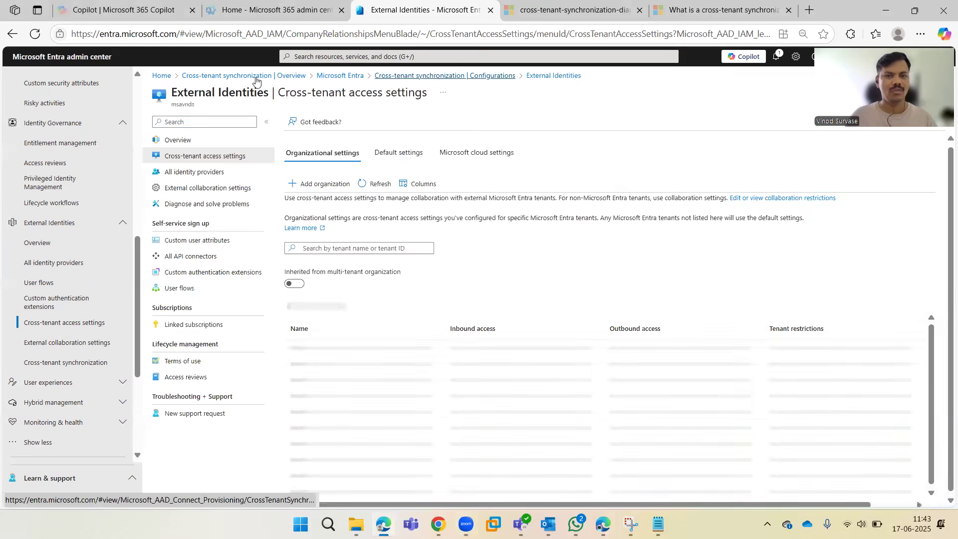
{"action": "left_click", "coordinate": [256, 76]}
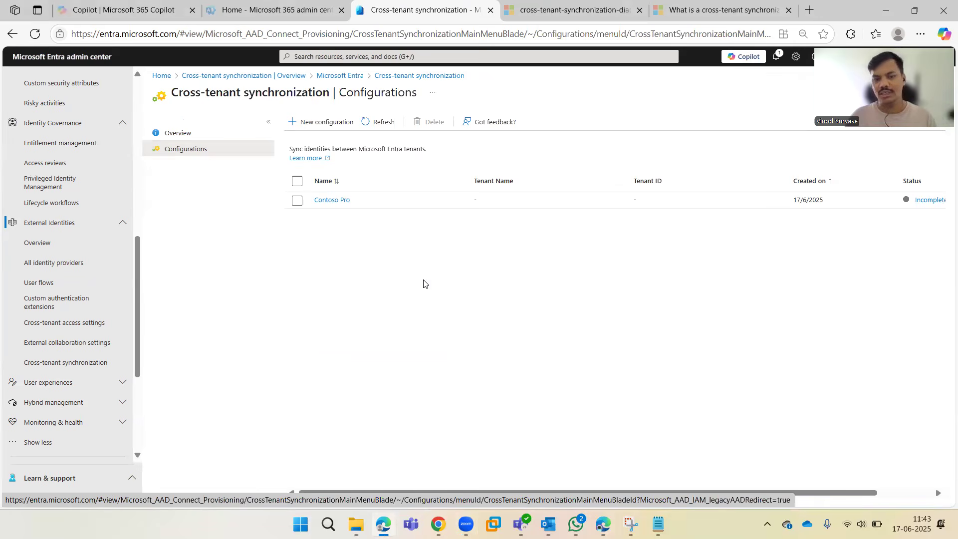
{"action": "left_click", "coordinate": [58, 342]}
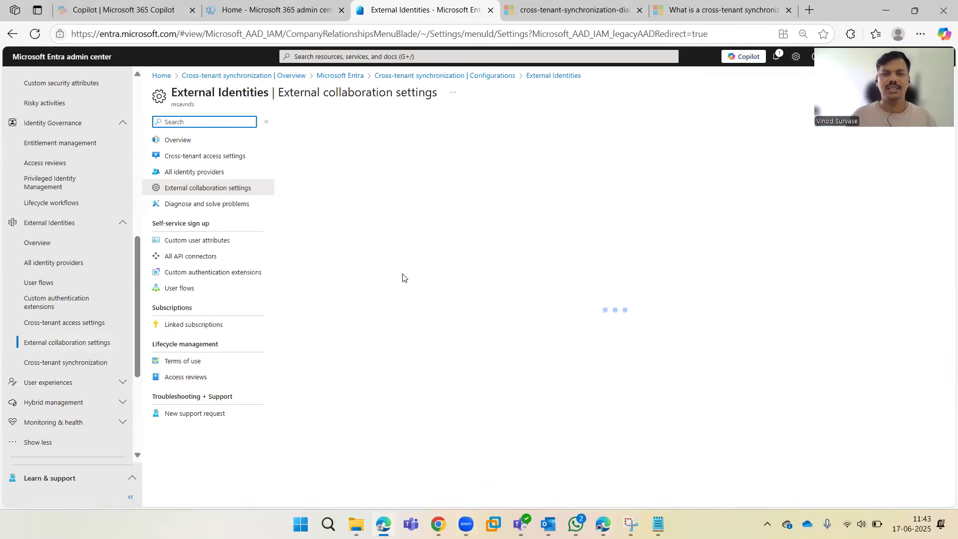
{"action": "scroll", "coordinate": [410, 250], "scroll_direction": "down", "scroll_amount": 2}
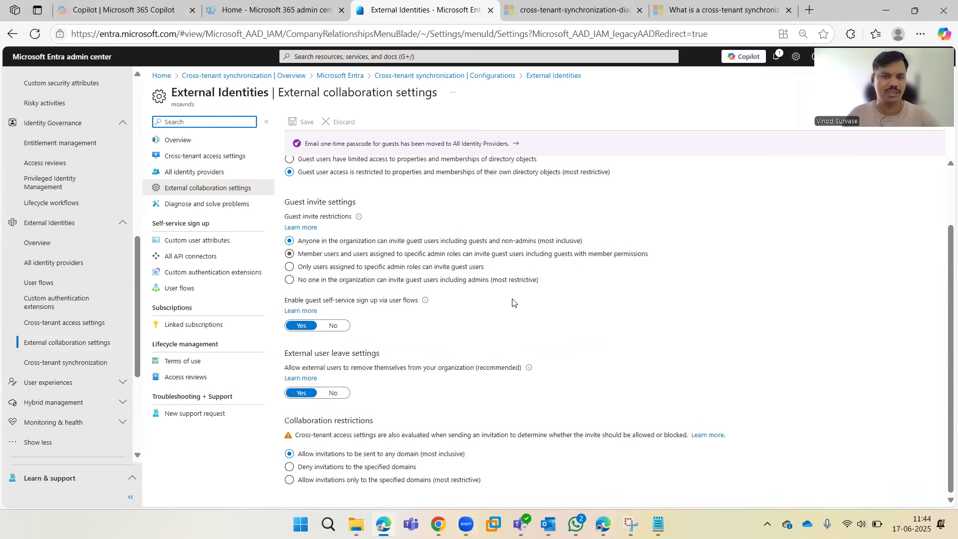
{"action": "scroll", "coordinate": [555, 324], "scroll_direction": "up", "scroll_amount": 2}
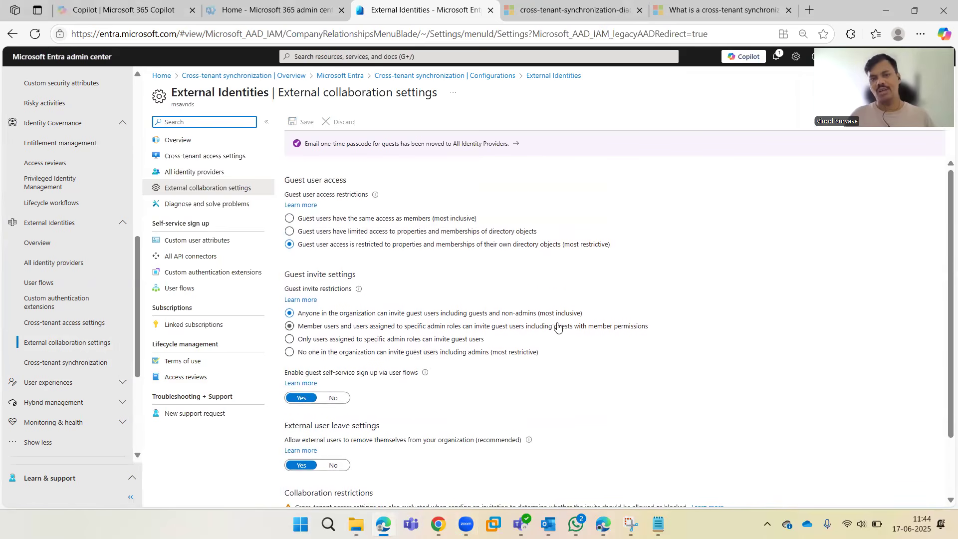